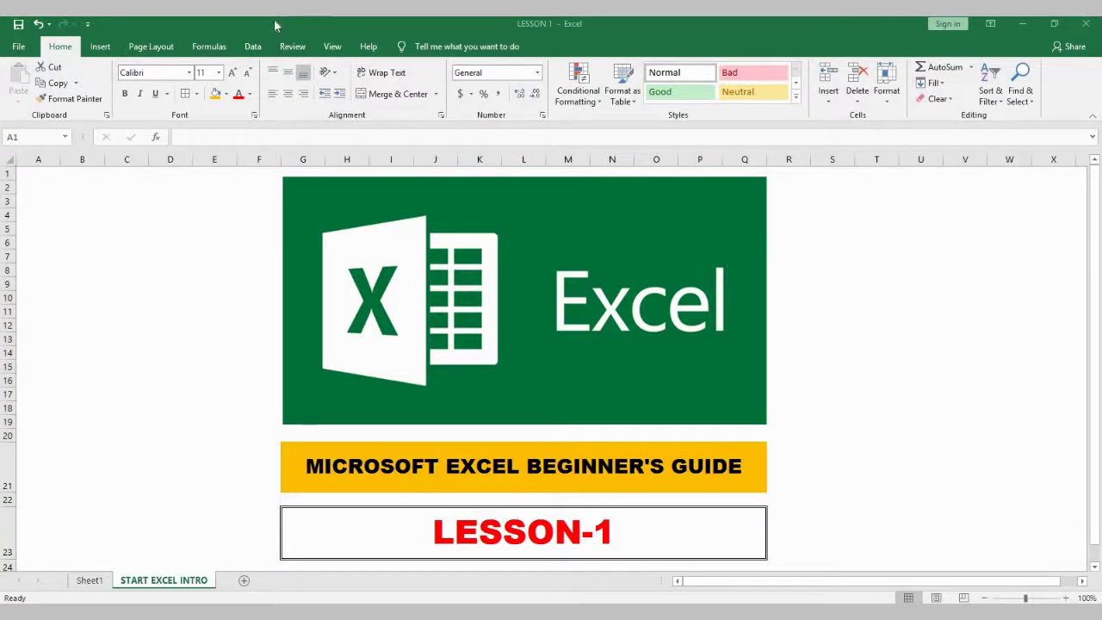
Switch from START EXCEL INTRO to Sheet1 with the 'MICROSOFT EXCEL TUTORIAL - LESSON 1' banner.
left_click(90, 580)
Enter 'PLEASE SUBSCRIBE IF BAGO KA SA ATING CHANEL' in cell E7.
left_click(214, 290)
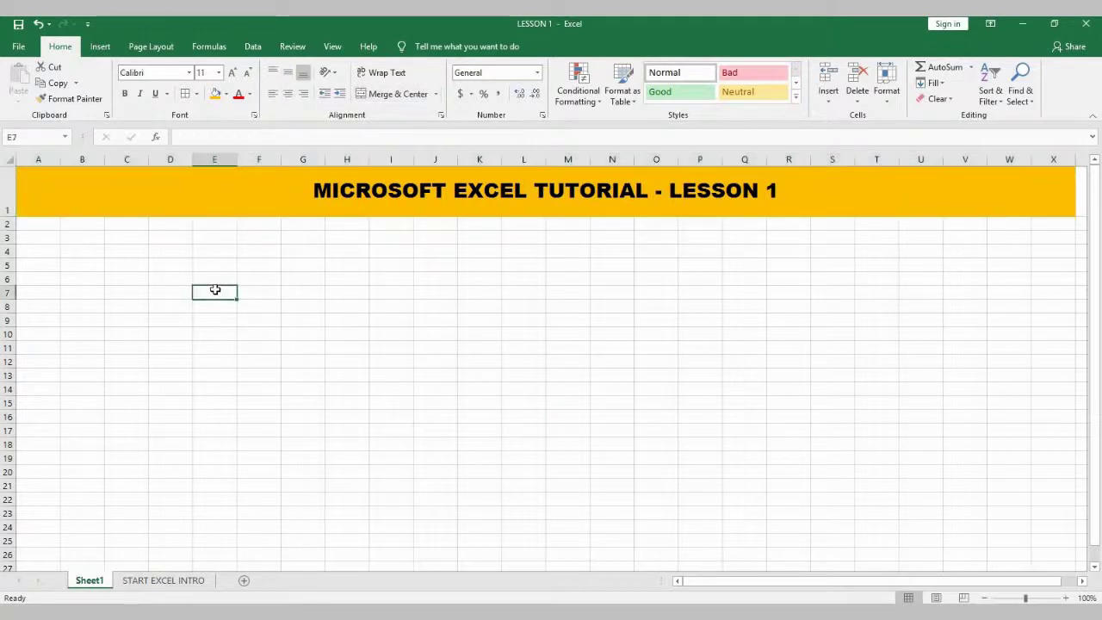
type("PLEAS")
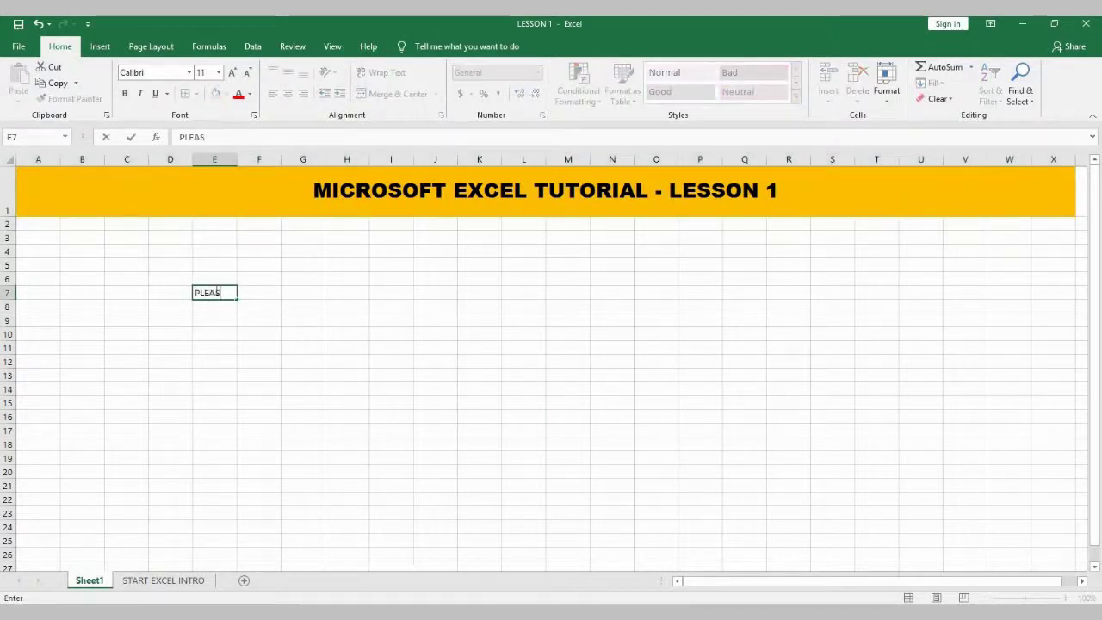
type("E SUBSC")
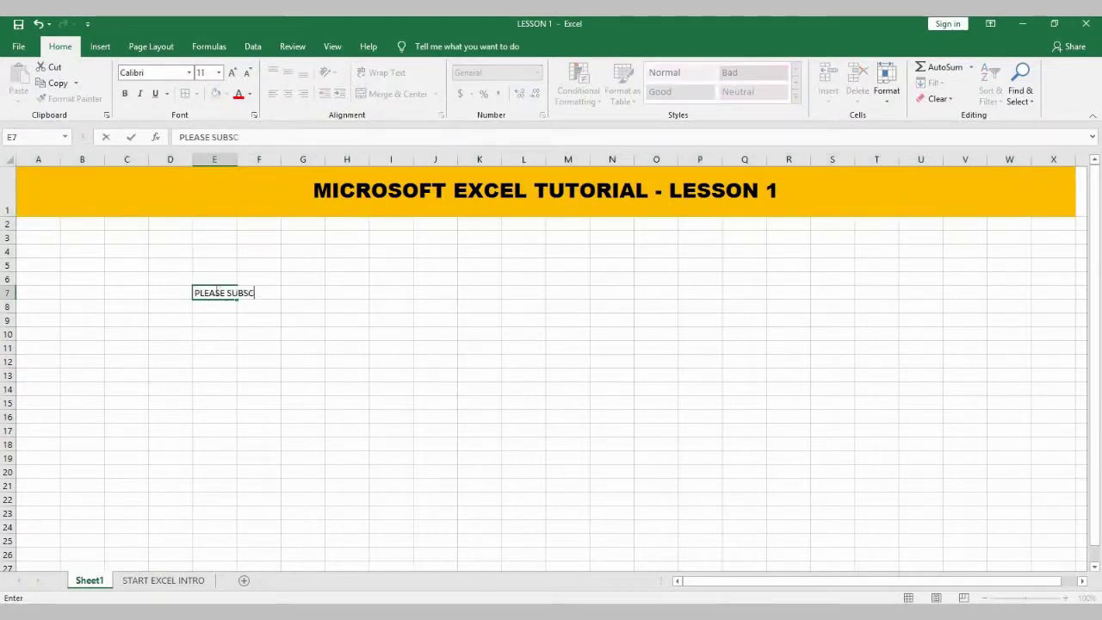
type("RIBE")
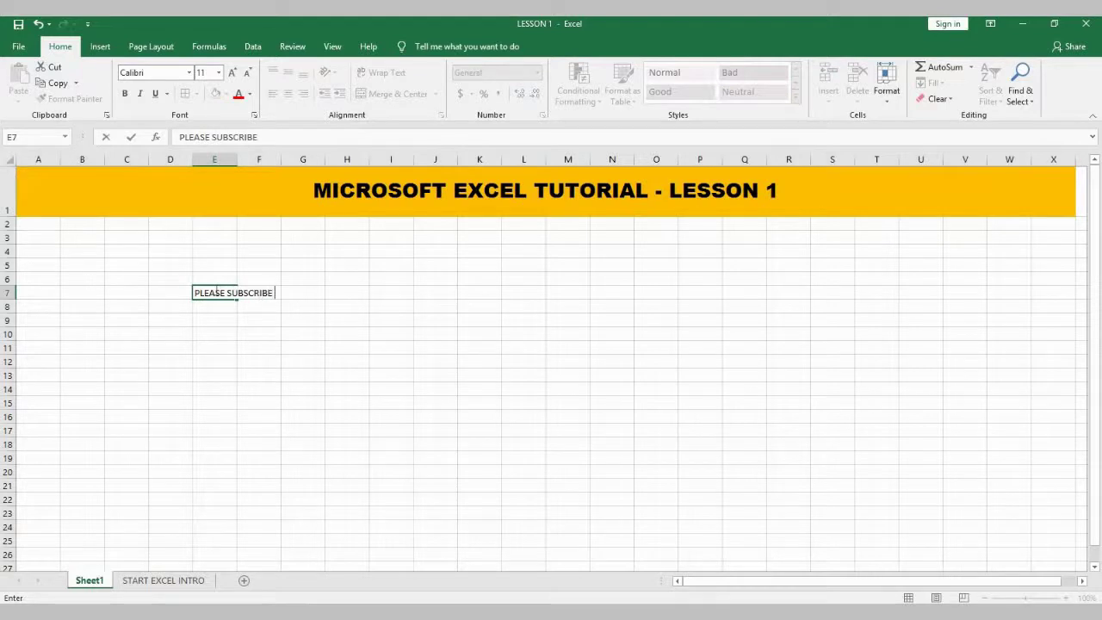
type(" IF BAG")
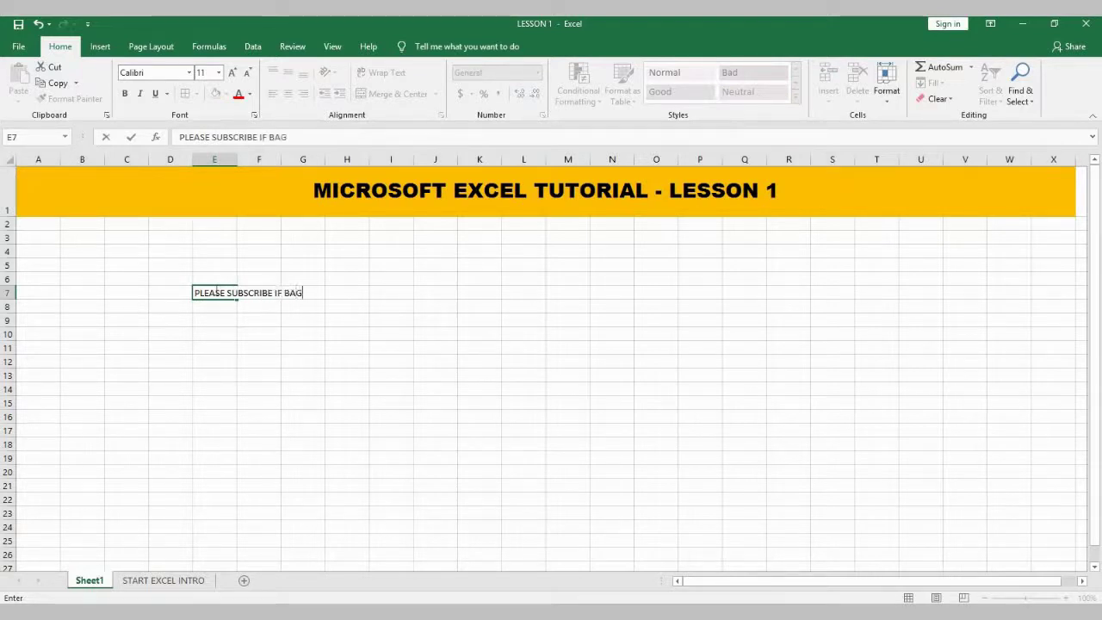
type("O KA SA A")
type("TING CHA")
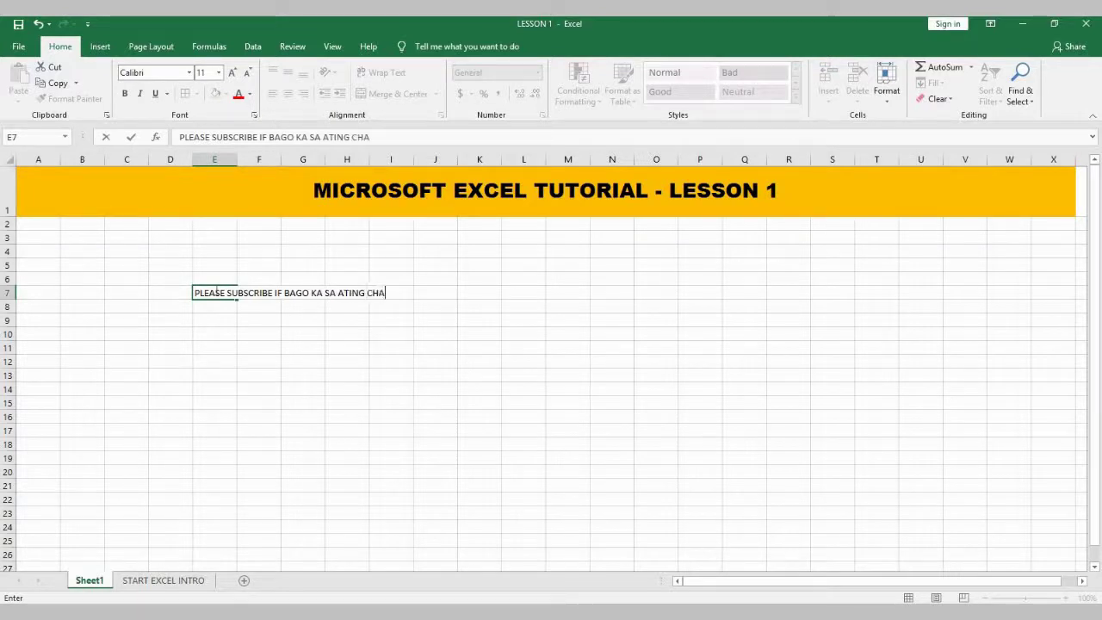
type("NEL")
left_click(556, 455)
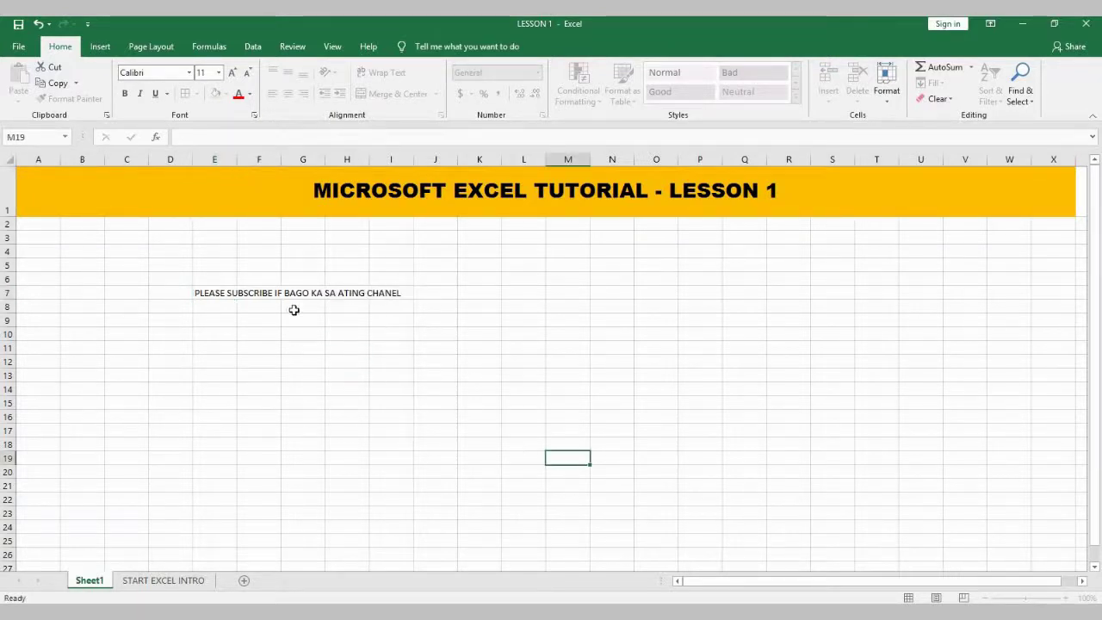
Merge E7:O7 and style the note in enlarged Arial Black with an orange fill.
left_click_drag(202, 292, 667, 293)
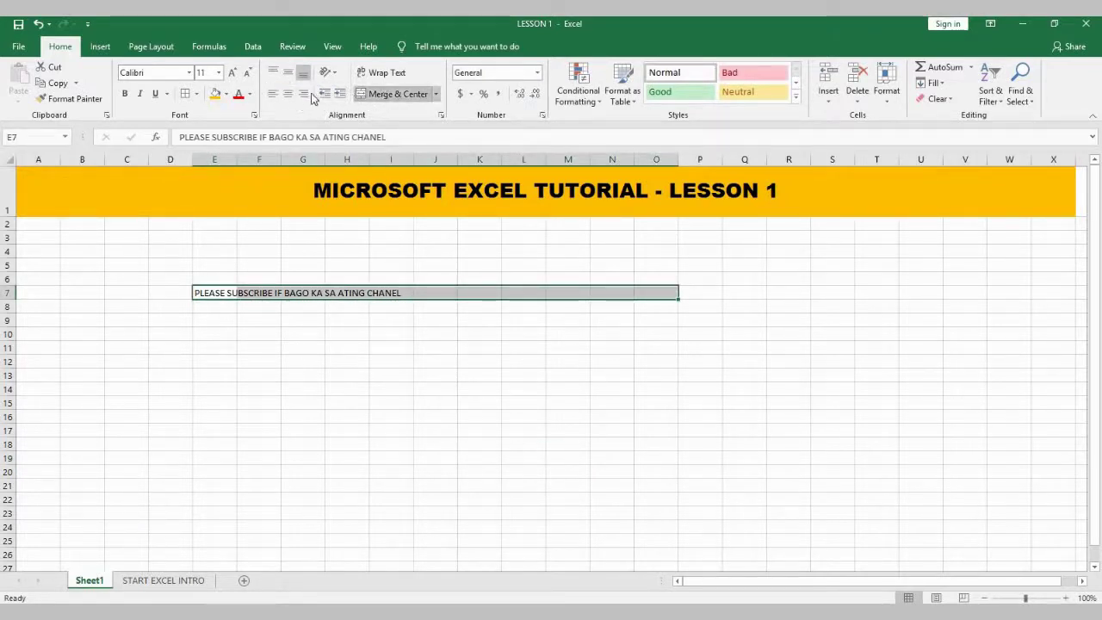
left_click(384, 95)
left_click(189, 77)
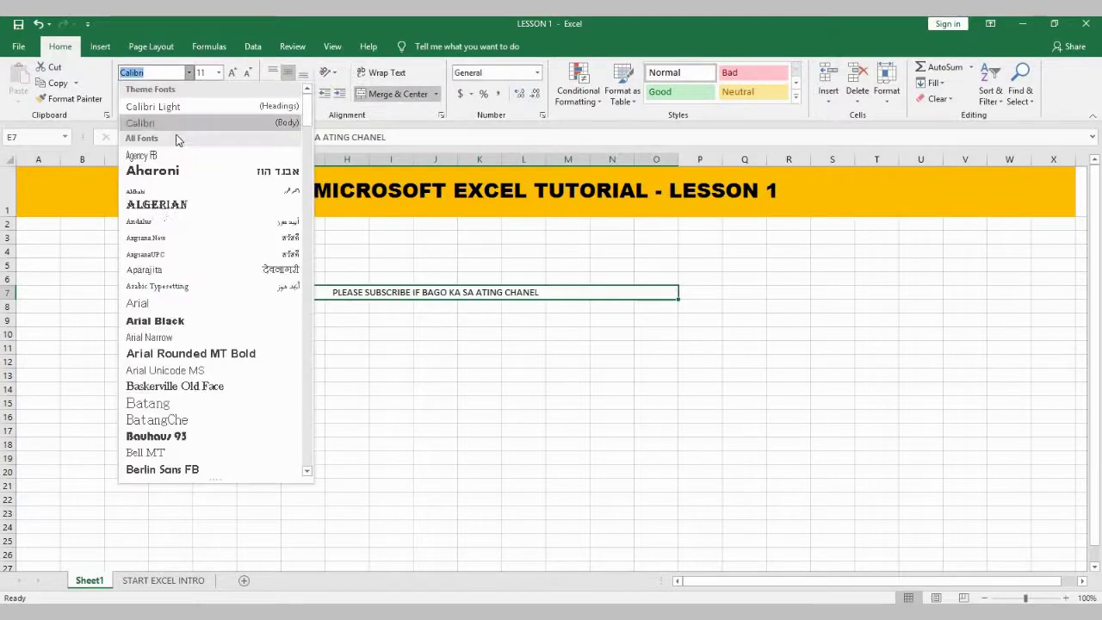
left_click(180, 311)
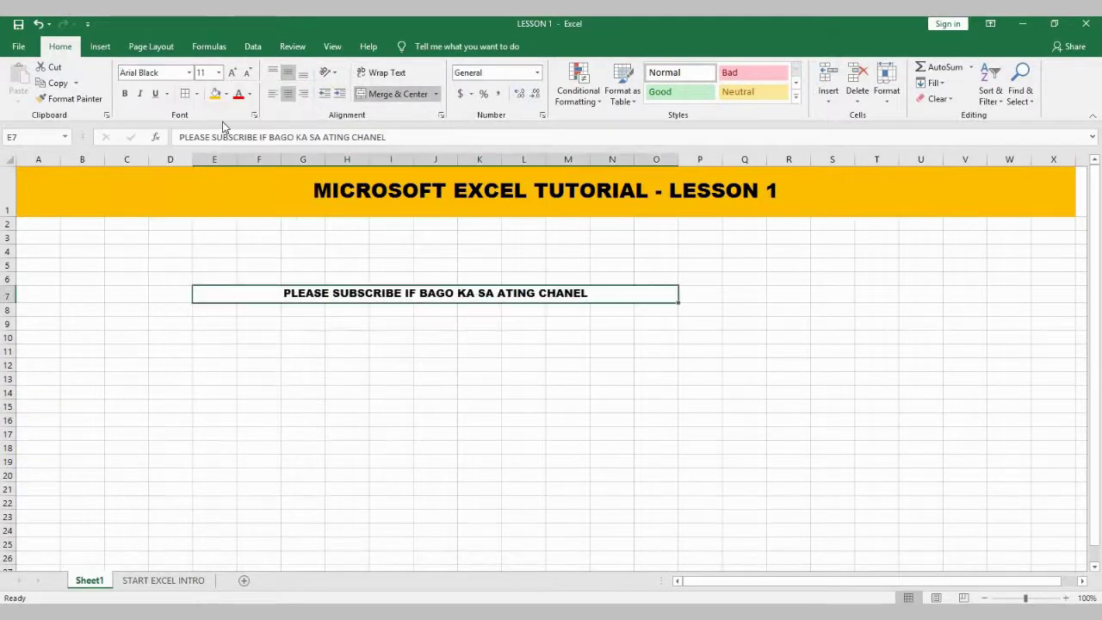
left_click(215, 94)
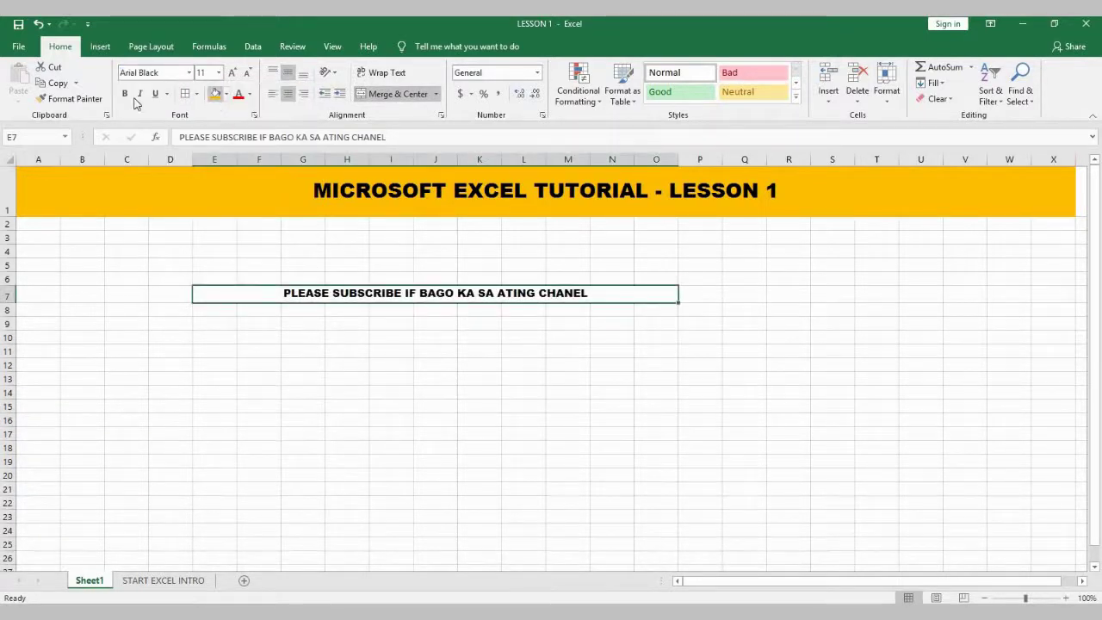
left_click(232, 74)
left_click(233, 74)
left_click(232, 74)
left_click(232, 74)
left_click(232, 74)
left_click(232, 74)
left_click(233, 74)
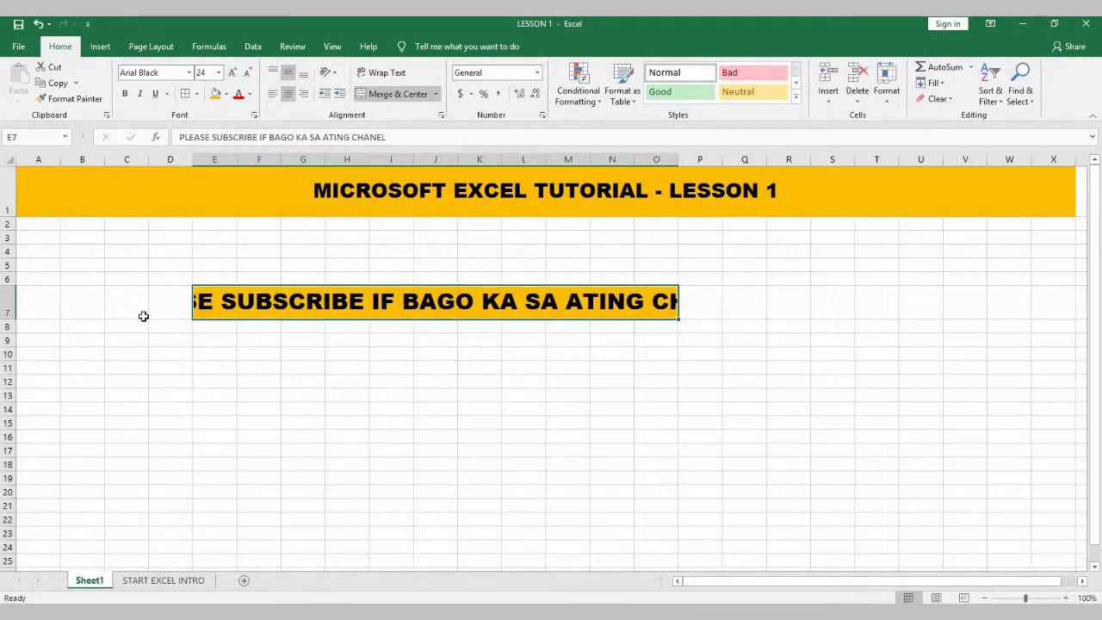
Re-merge and centre the note across the wider B7:T7 range.
left_click_drag(86, 306, 887, 297)
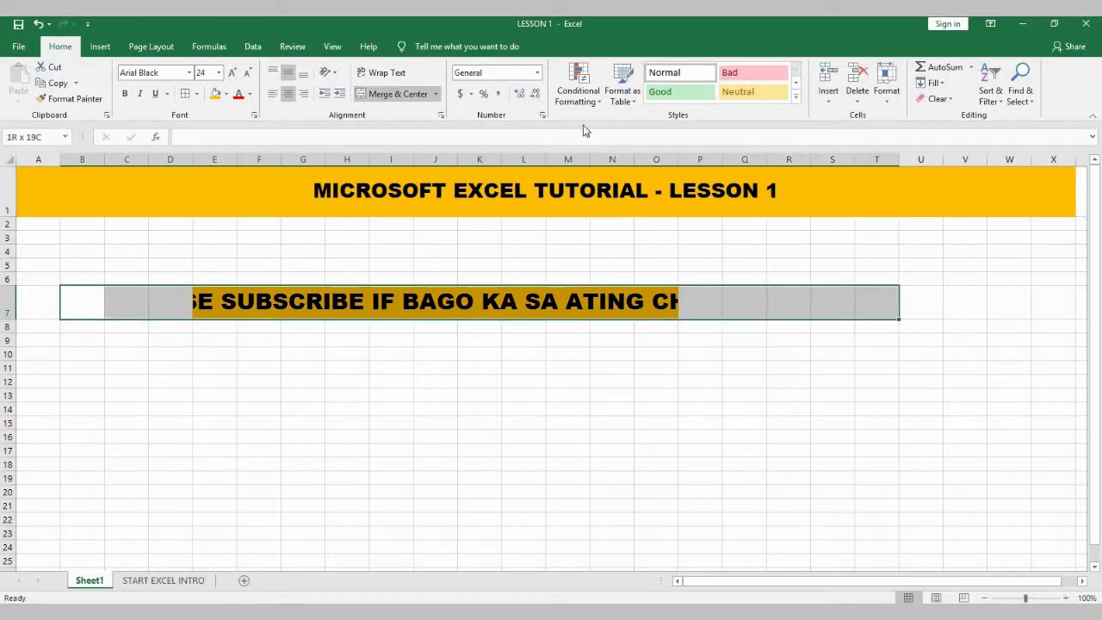
left_click(393, 95)
left_click(392, 95)
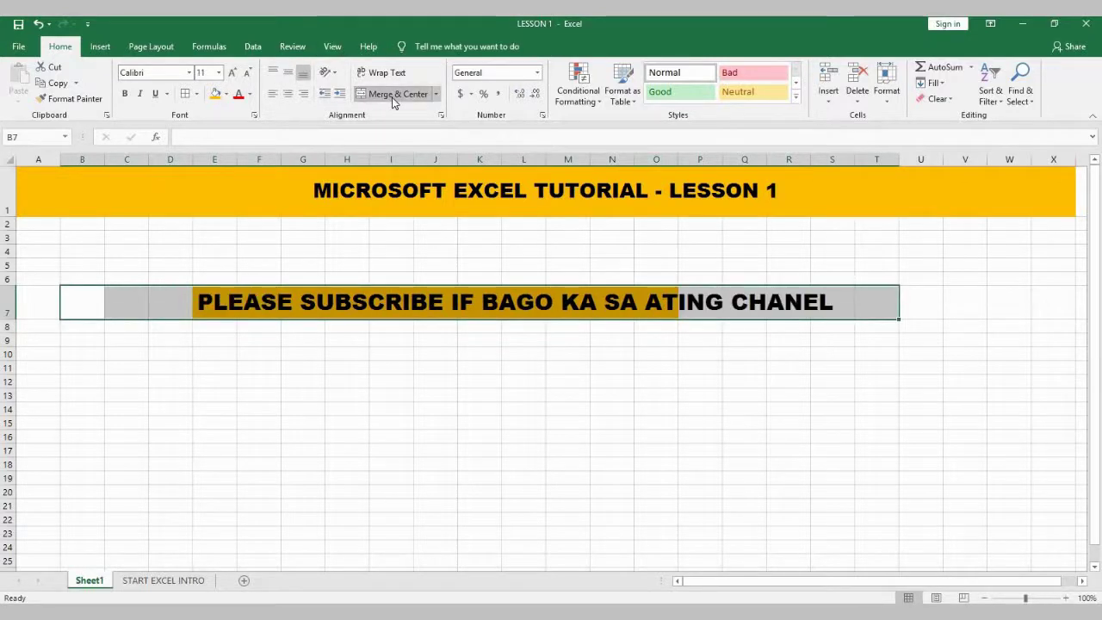
Change the merged B7:T7 banner's fill from orange to light blue.
left_click(1043, 408)
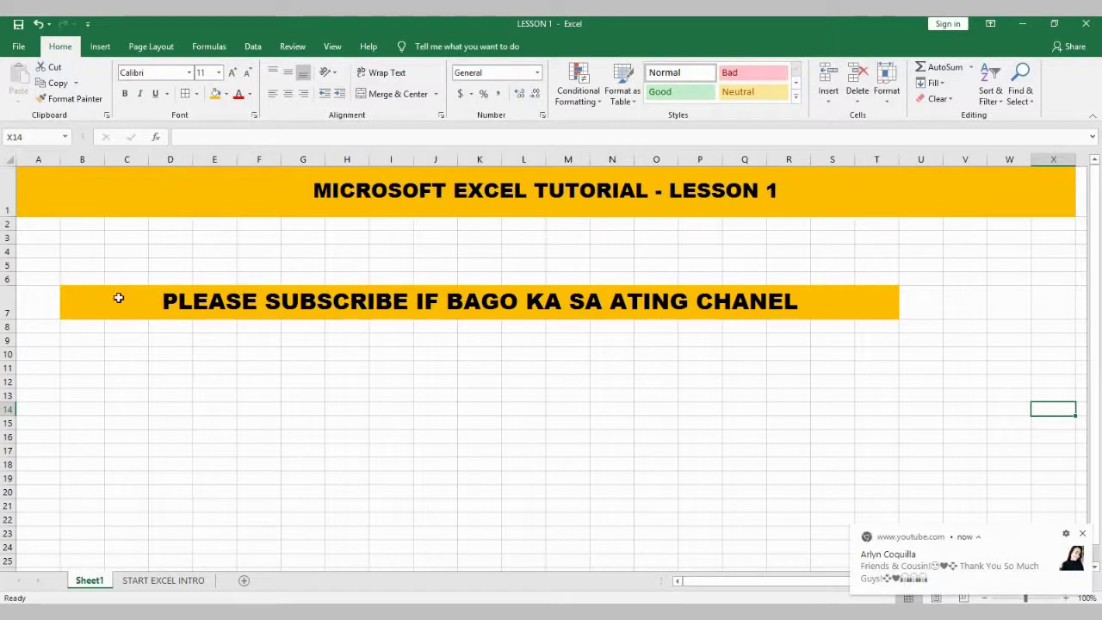
left_click(318, 313)
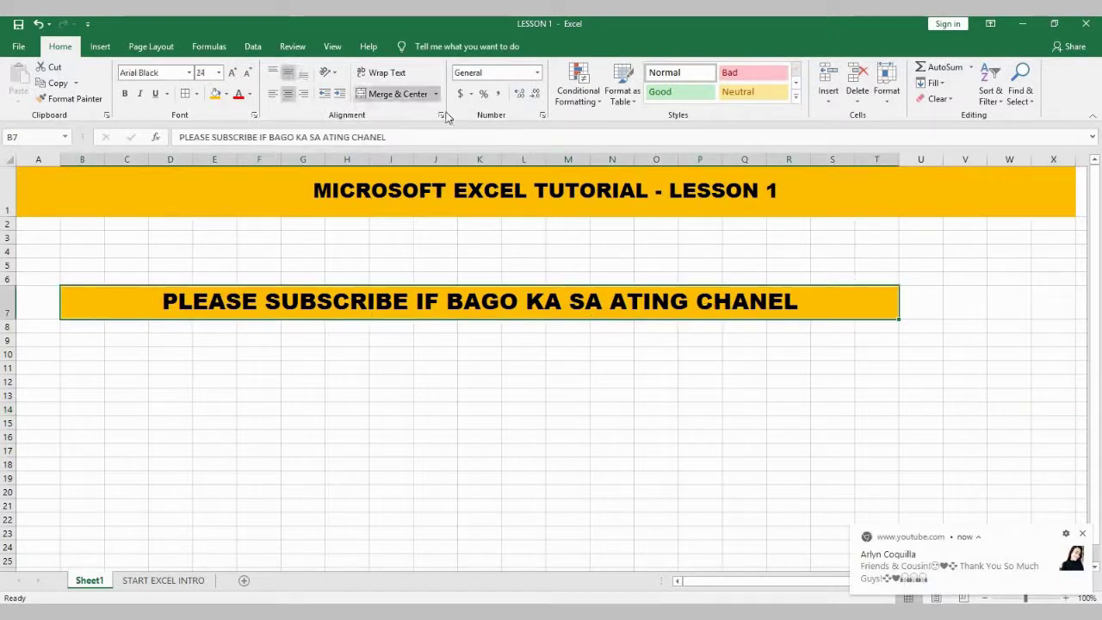
left_click(226, 94)
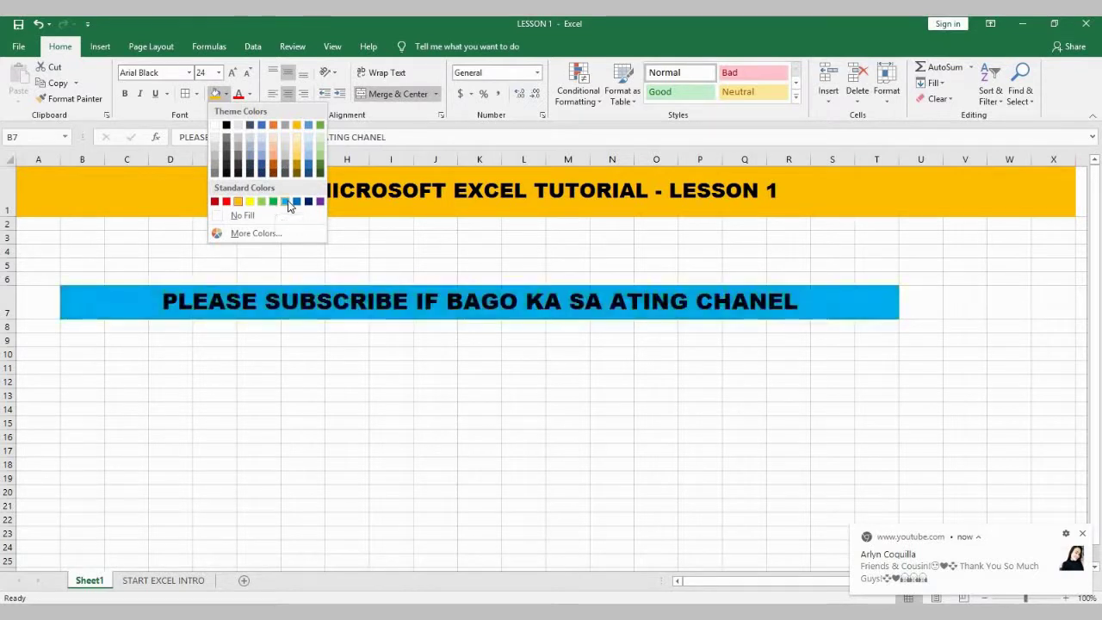
left_click(288, 204)
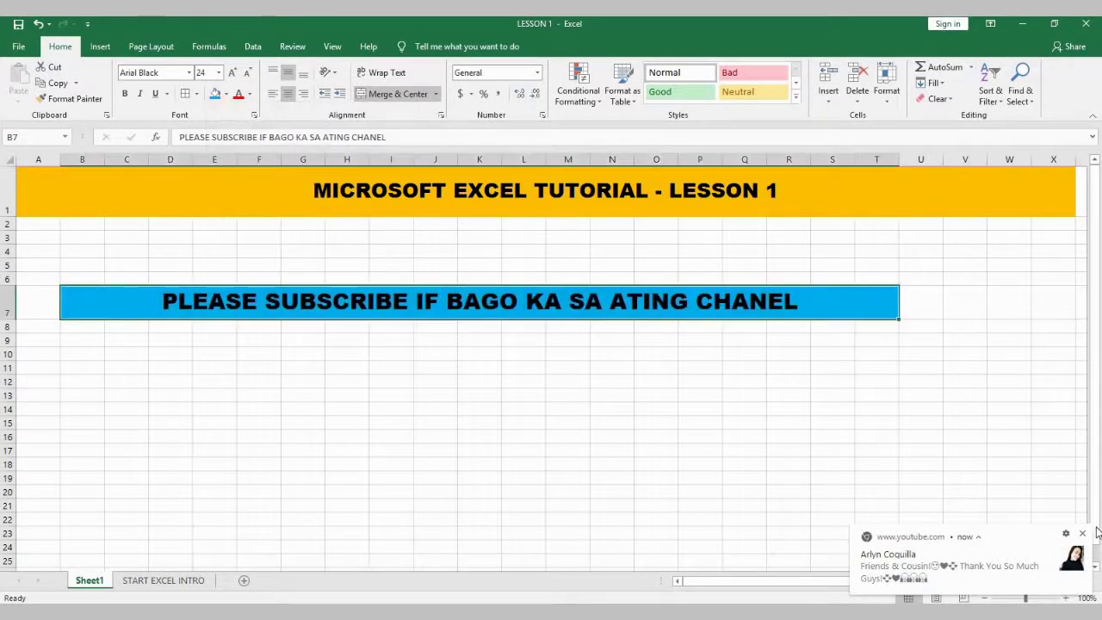
left_click(1083, 535)
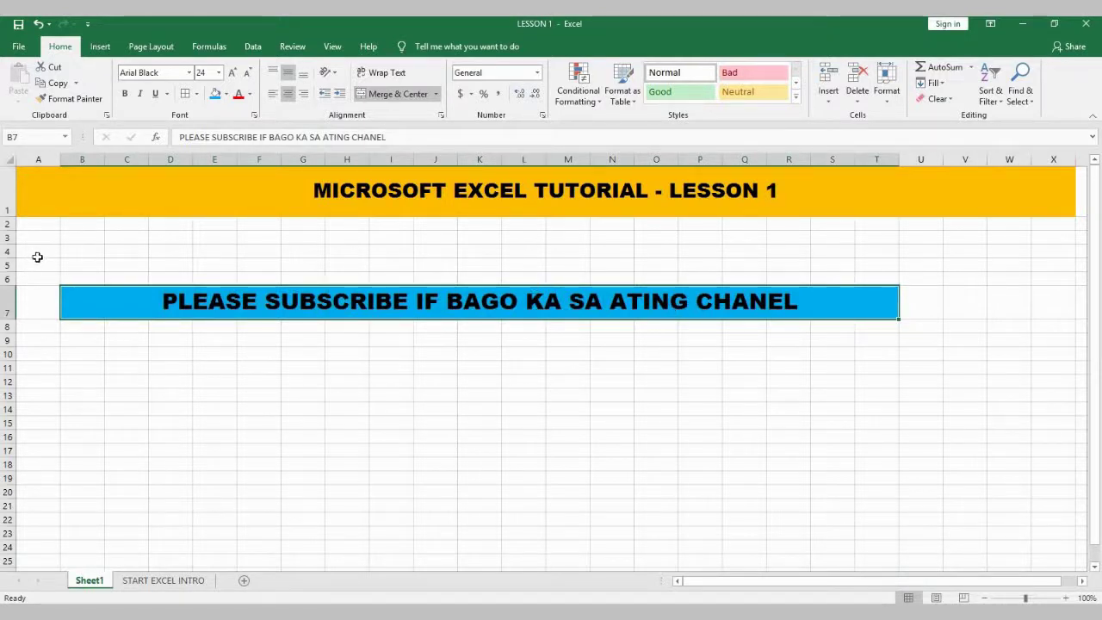
Delete cells A4:T12 to clear the banner, then check START EXCEL INTRO and return to Sheet1.
left_click_drag(37, 256, 614, 382)
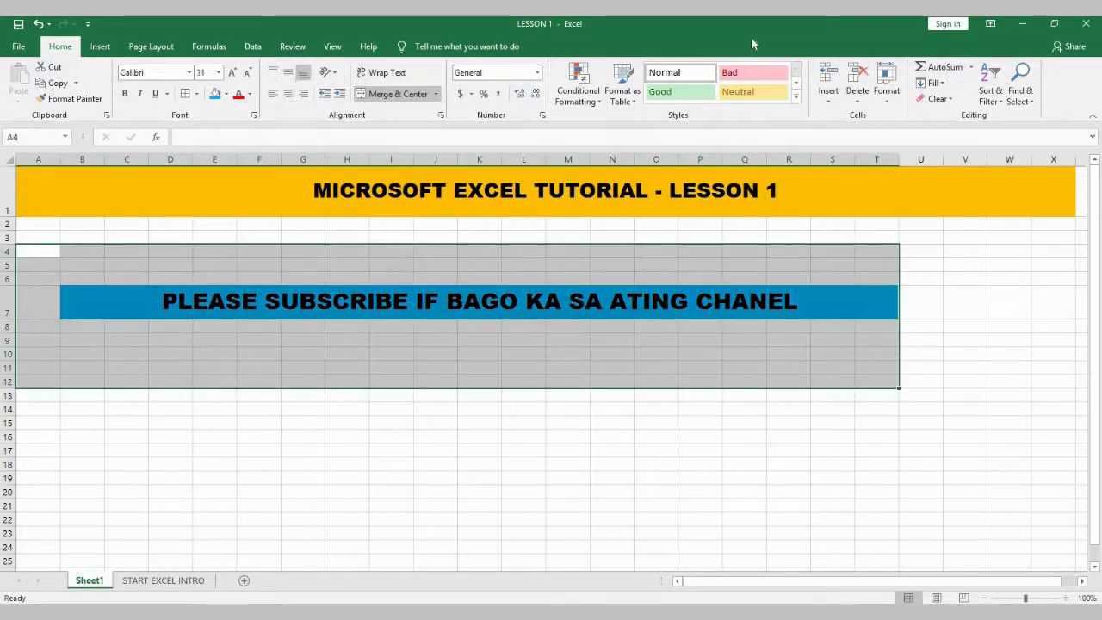
left_click(855, 80)
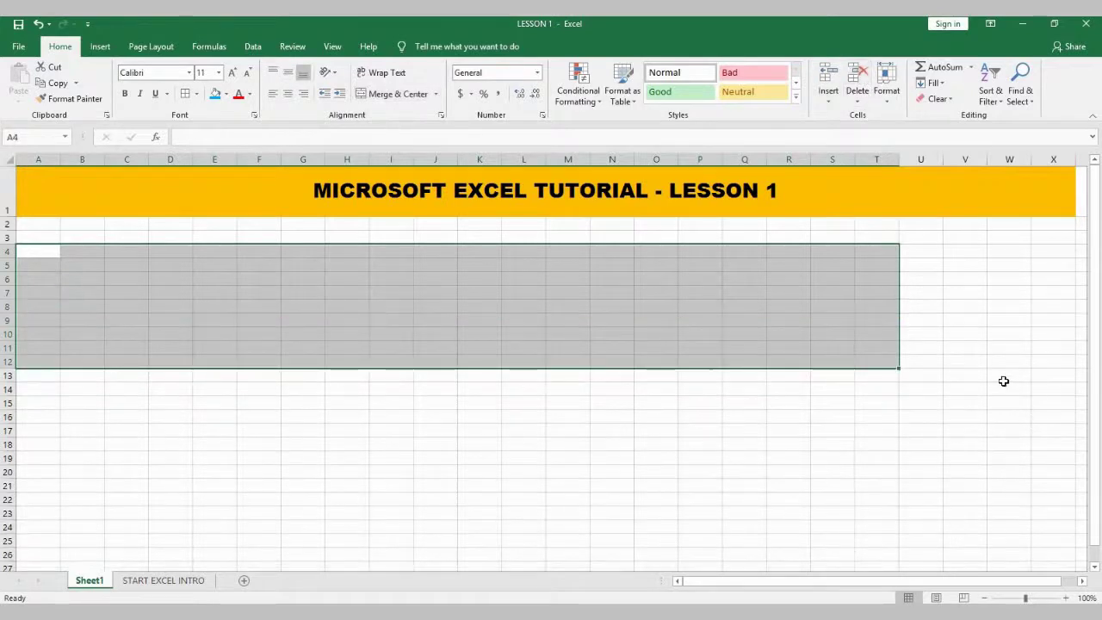
left_click(1004, 379)
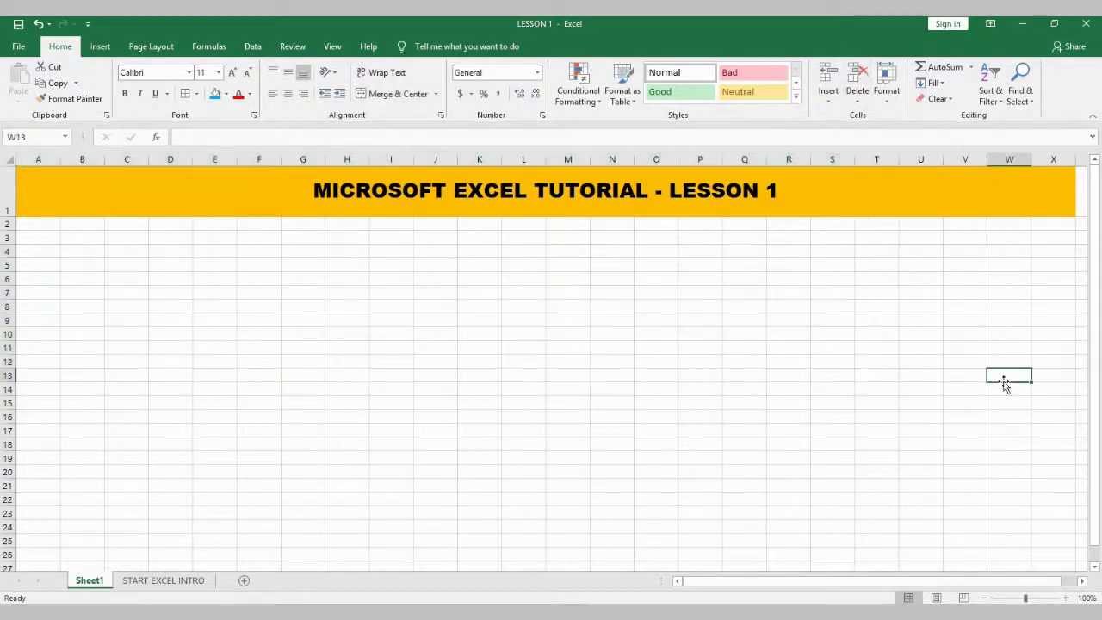
left_click(148, 583)
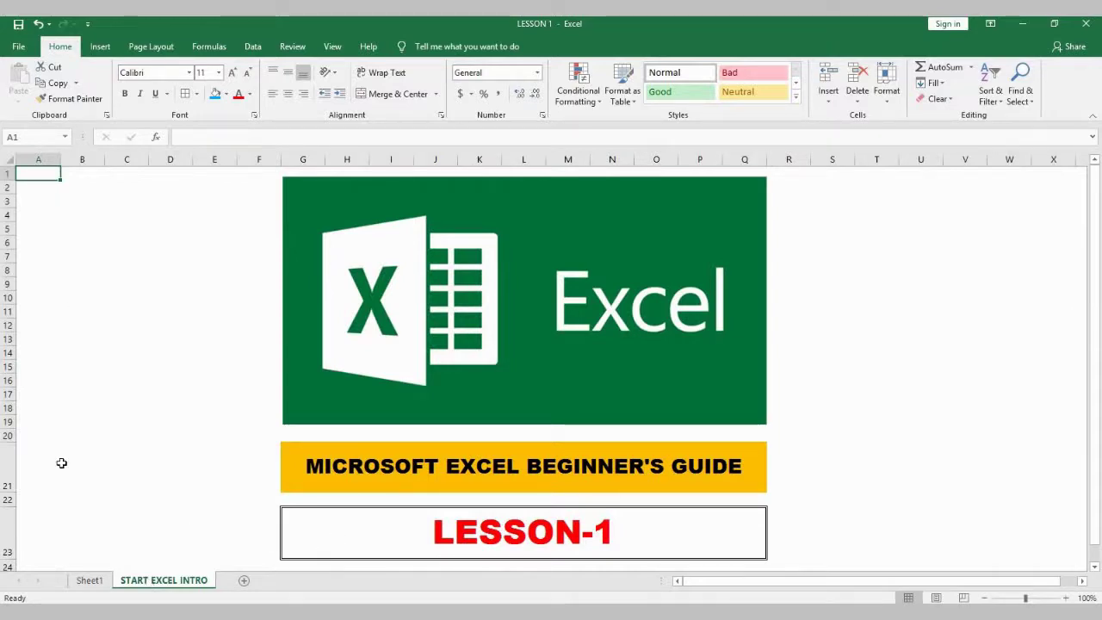
left_click(84, 582)
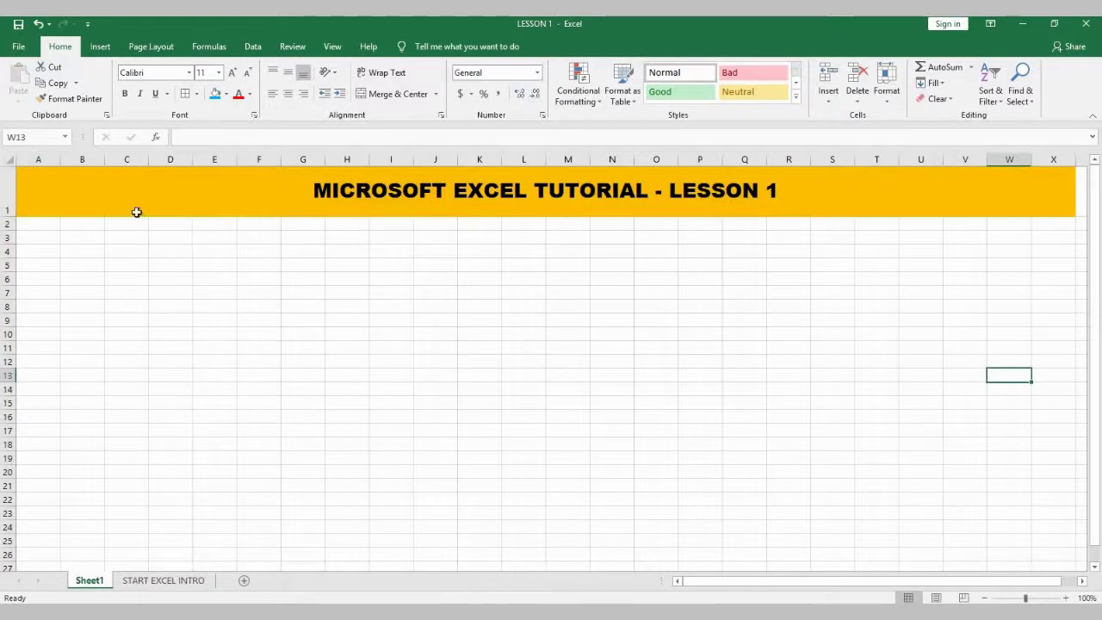
Look through the Insert, Page Layout, Formulas, Data, Review, View and Help ribbons, then return to Home.
left_click(31, 226)
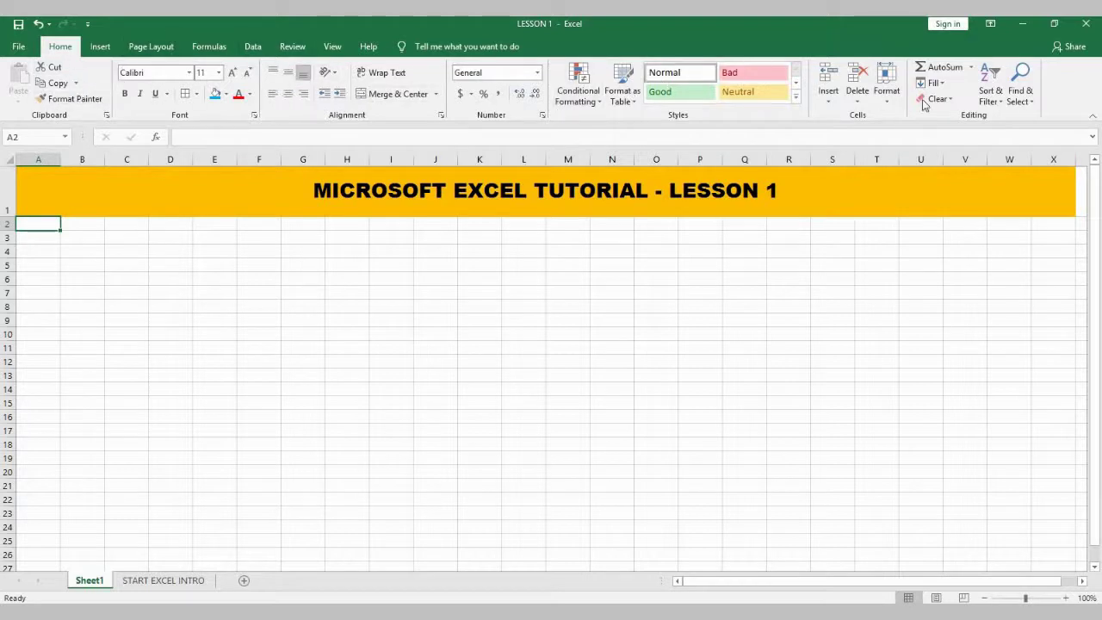
left_click(100, 50)
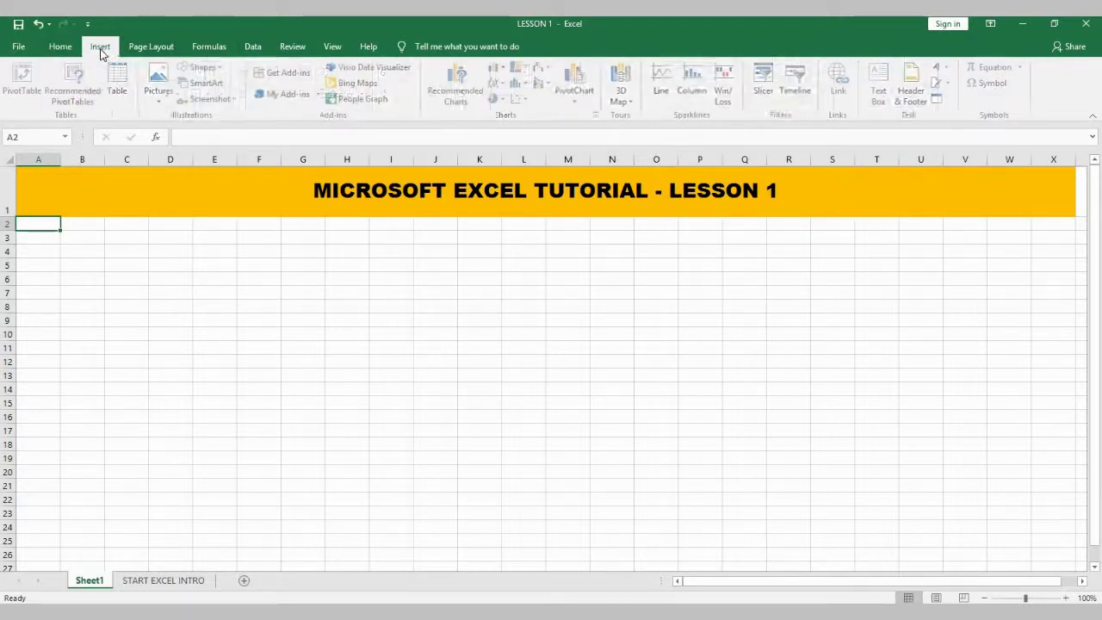
left_click(163, 52)
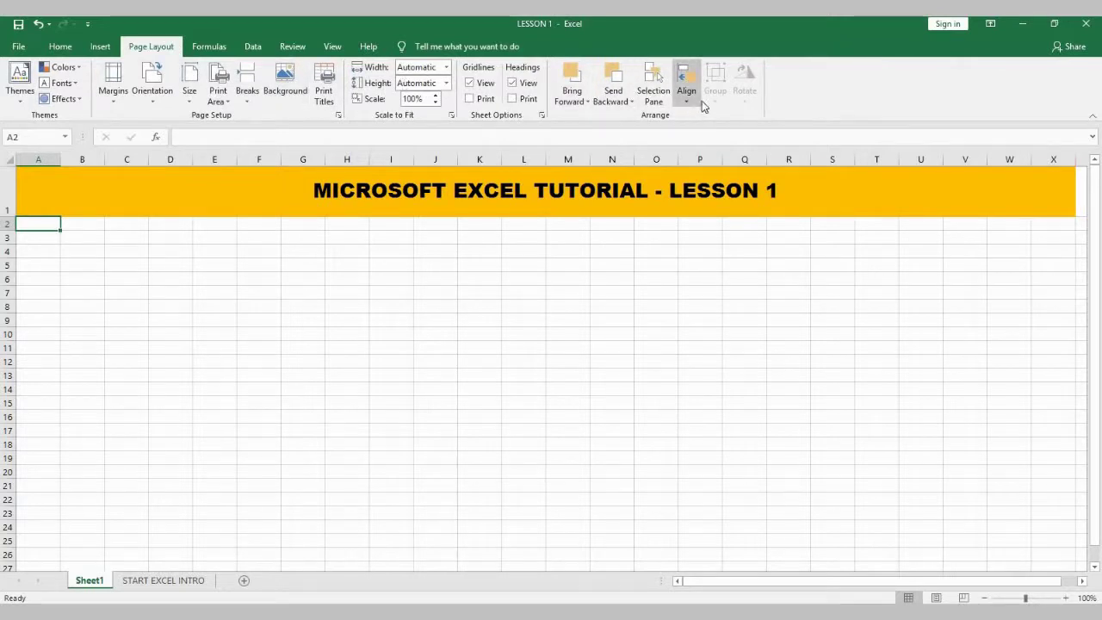
left_click(211, 46)
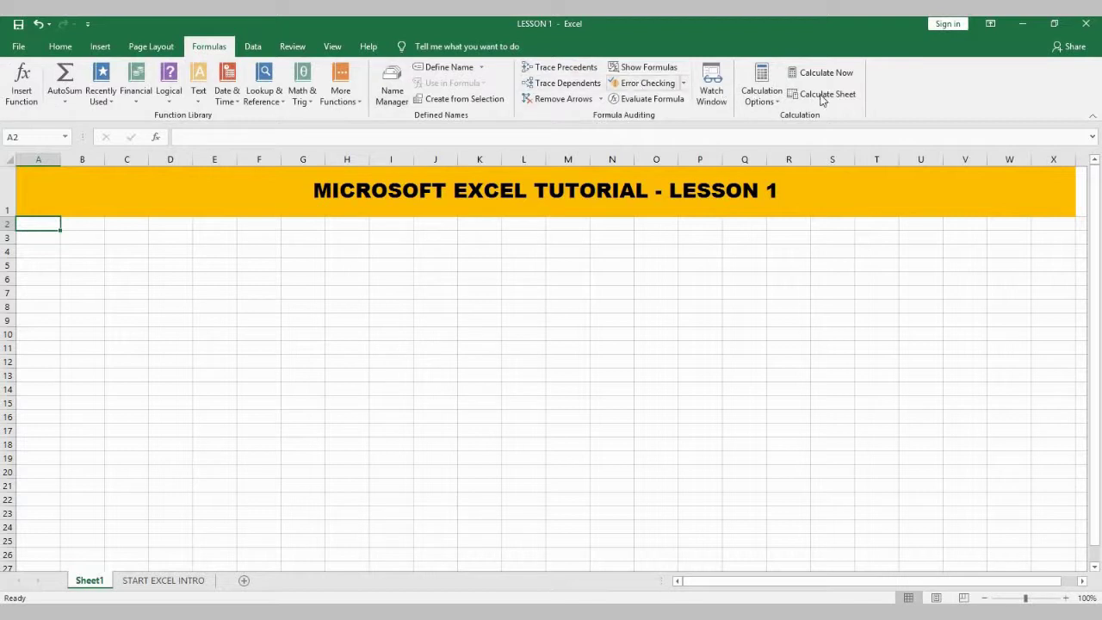
left_click(253, 46)
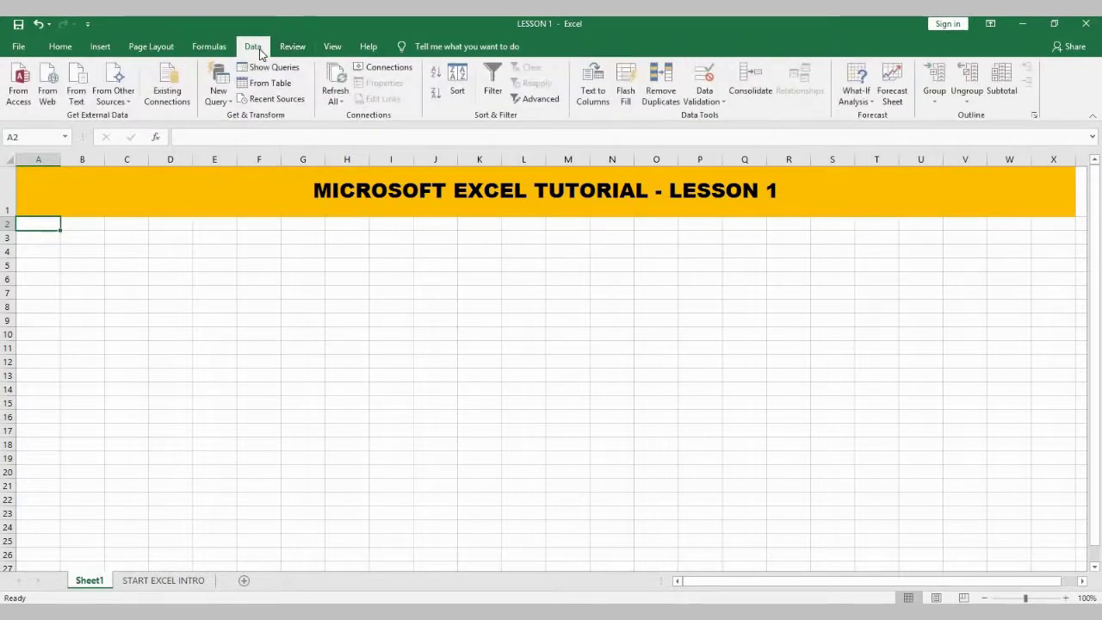
left_click(293, 46)
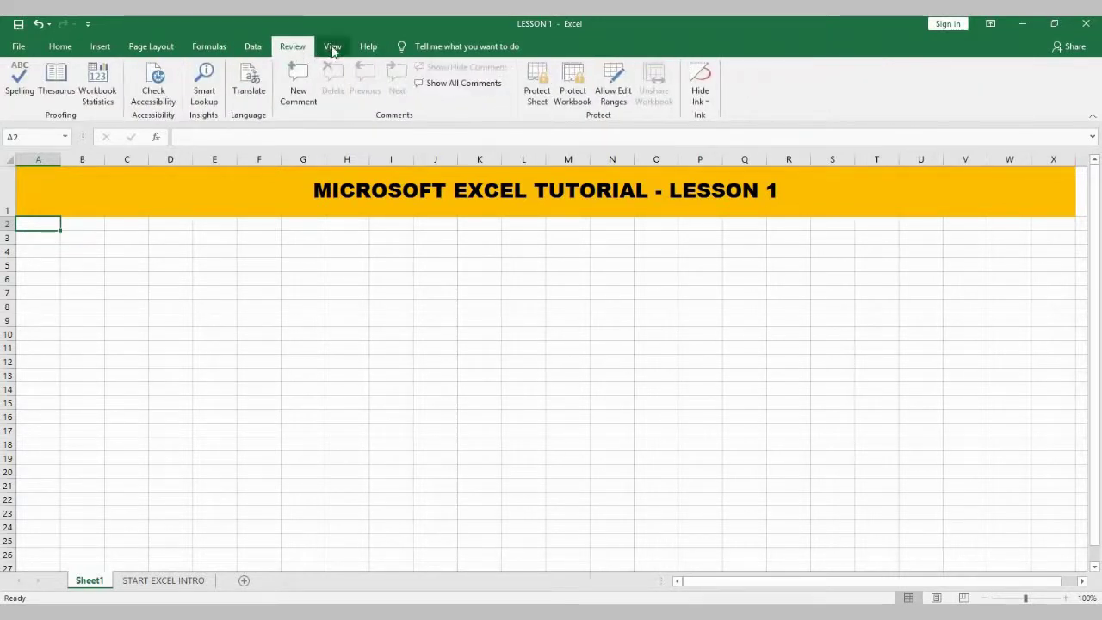
left_click(332, 47)
left_click(368, 47)
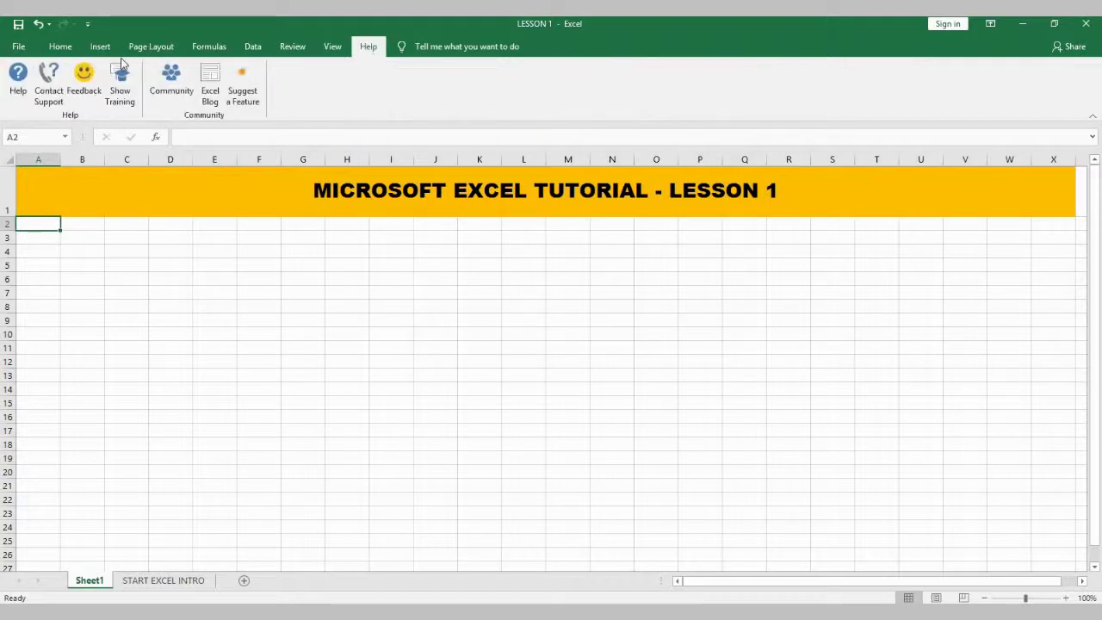
left_click(60, 47)
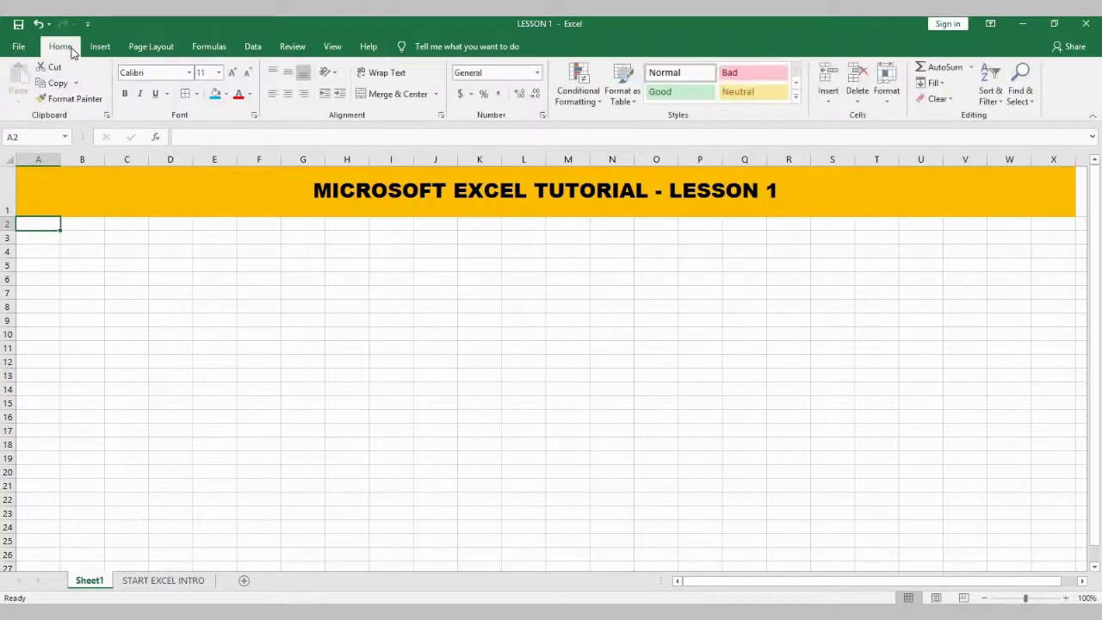
left_click(196, 94)
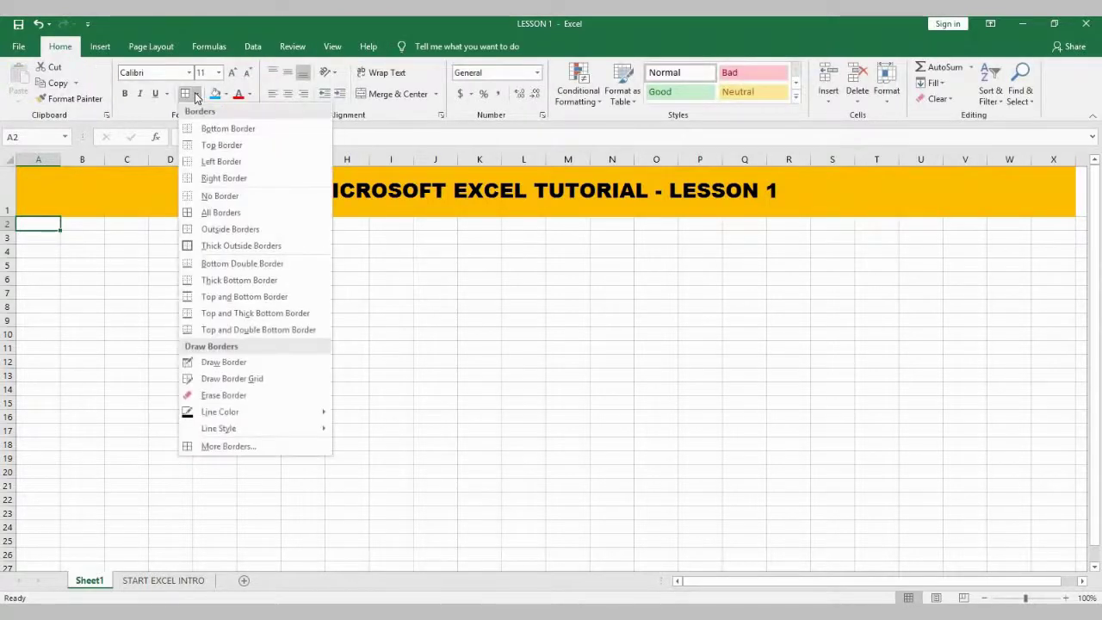
left_click(189, 73)
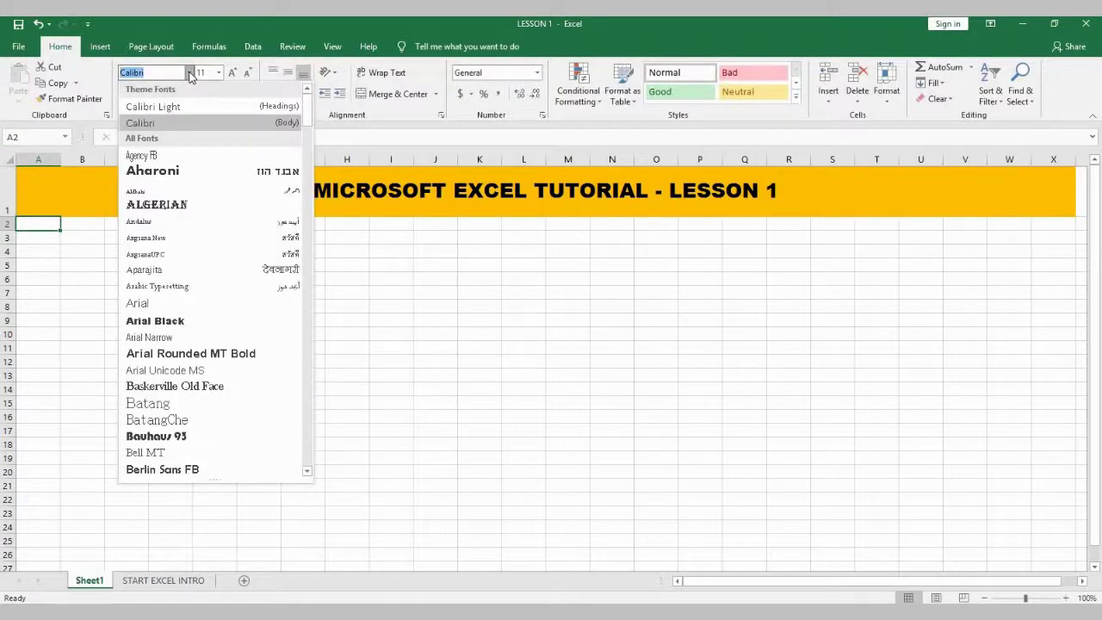
left_click(218, 73)
left_click(219, 73)
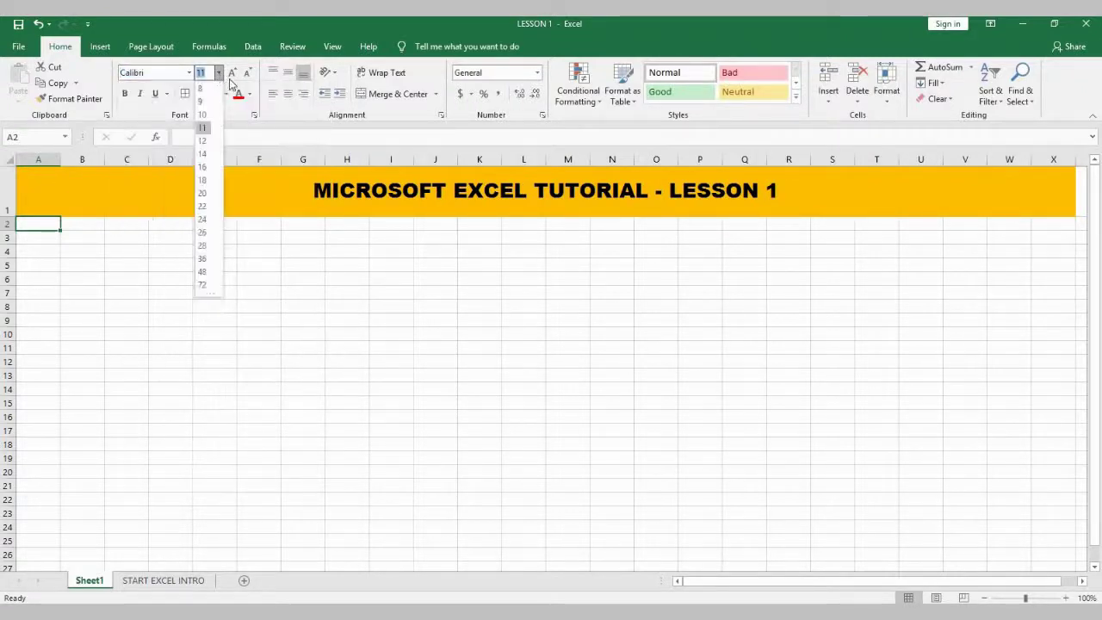
left_click(250, 94)
left_click(250, 94)
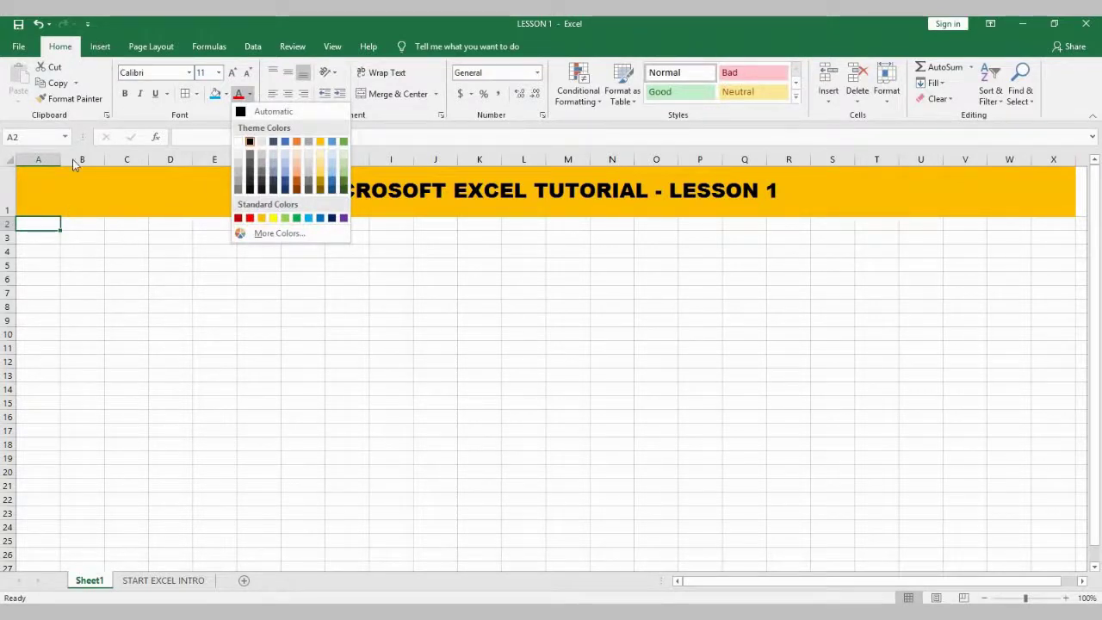
left_click(230, 27)
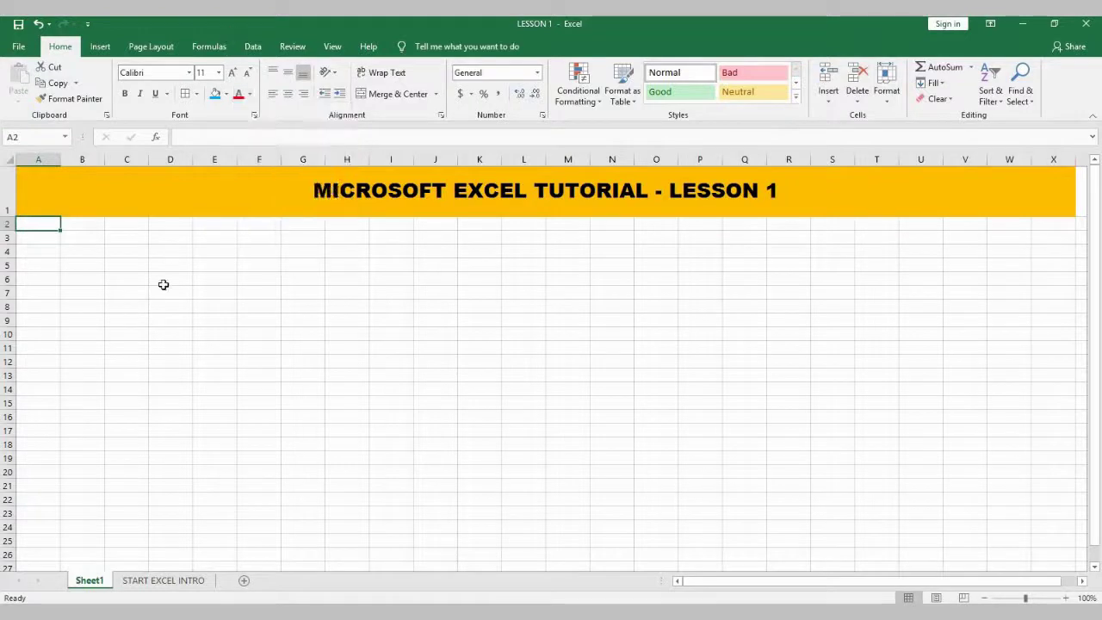
left_click(79, 252)
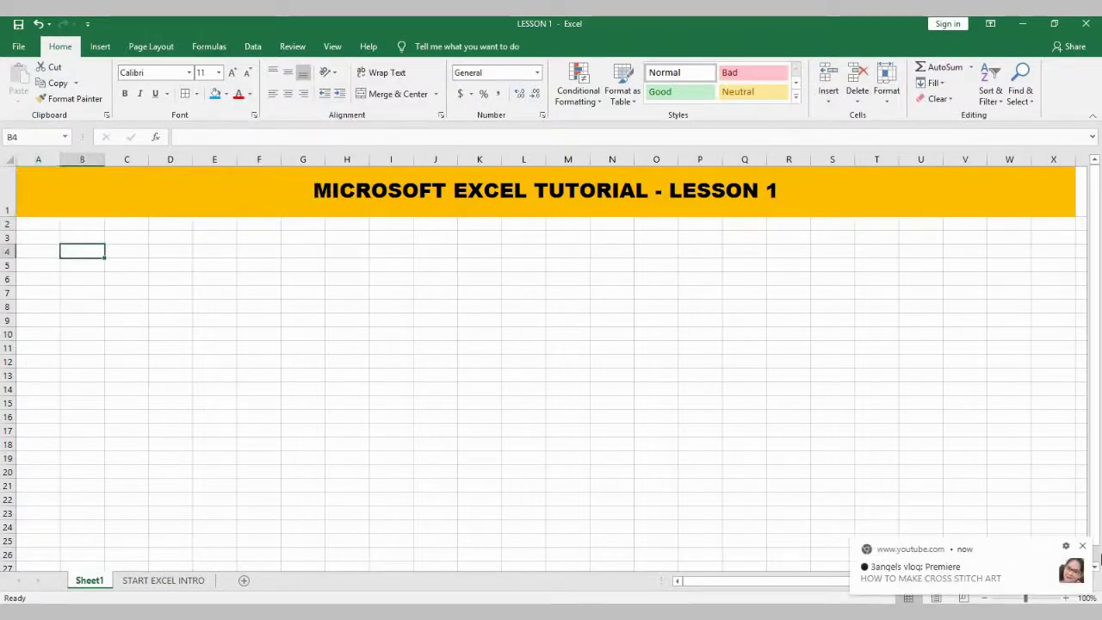
left_click(1084, 549)
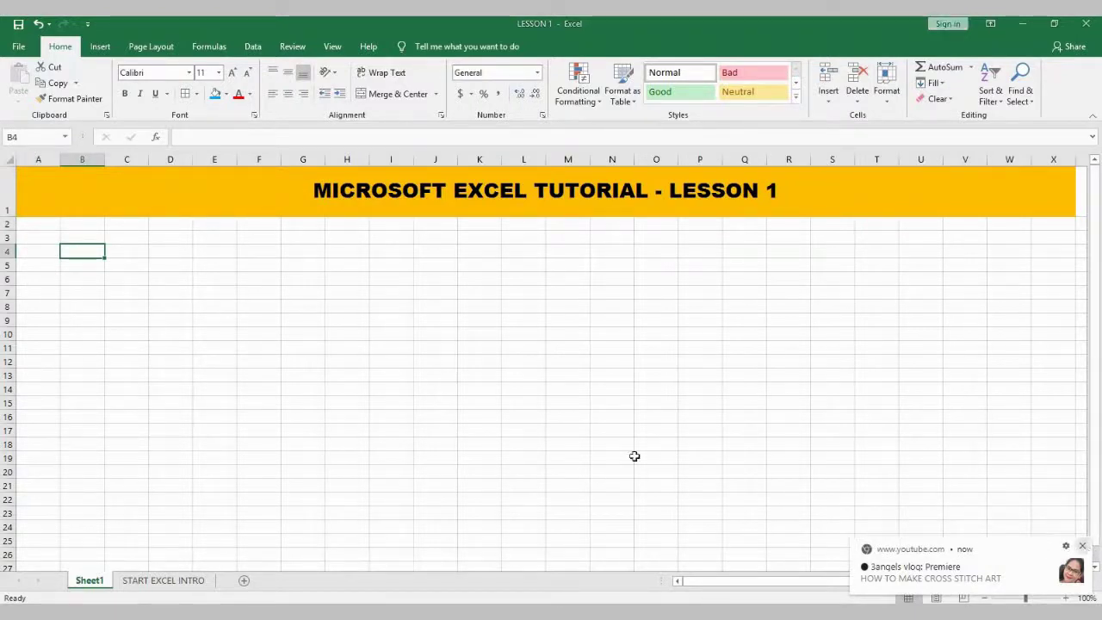
Enter the heading 'NO.' in cell B4.
type("N")
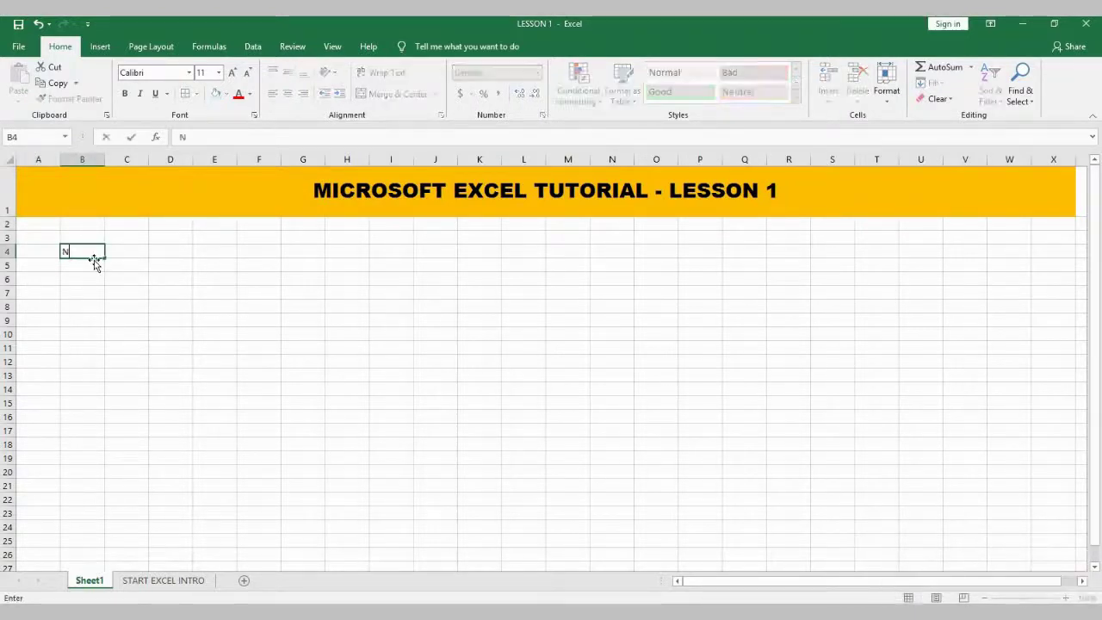
type("O.")
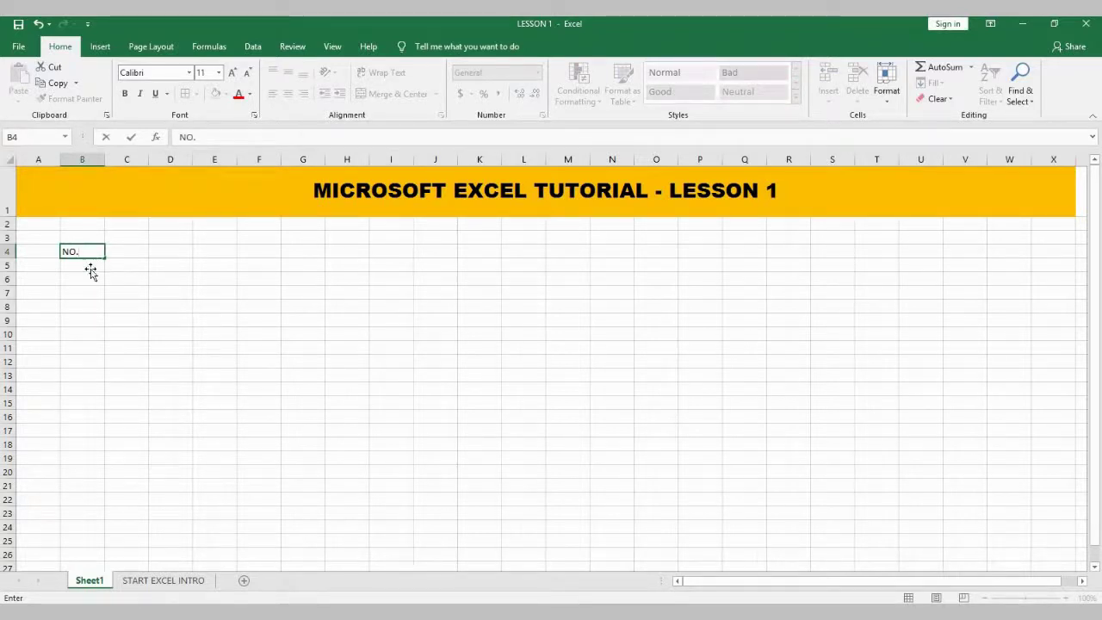
left_click(90, 269)
Type the numbers 1 through 10 into cells B5:B14.
type("1")
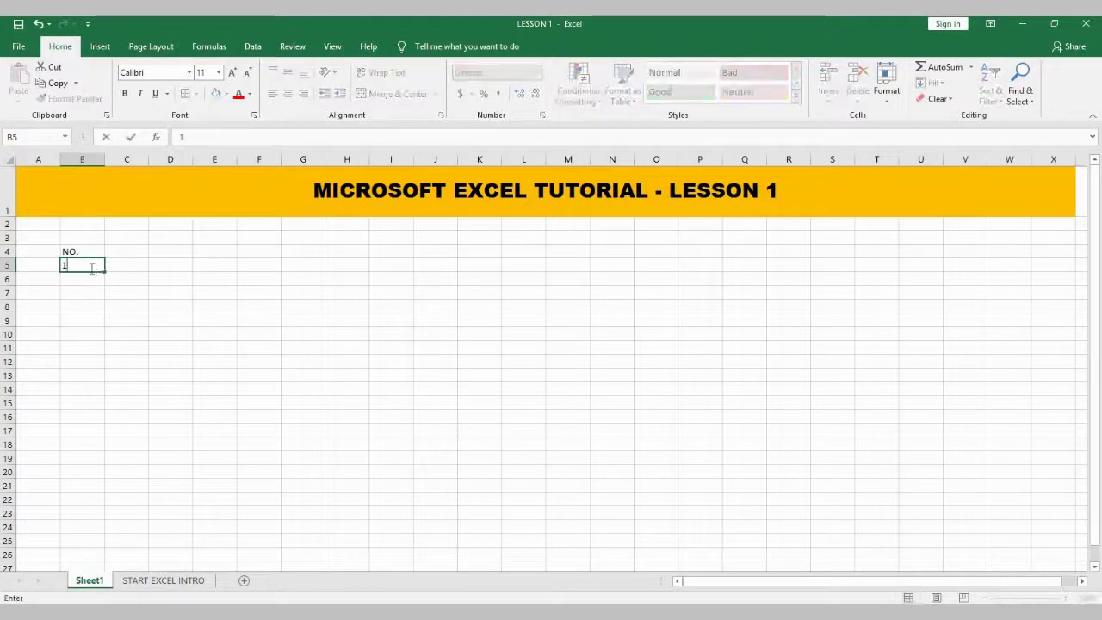
left_click(96, 287)
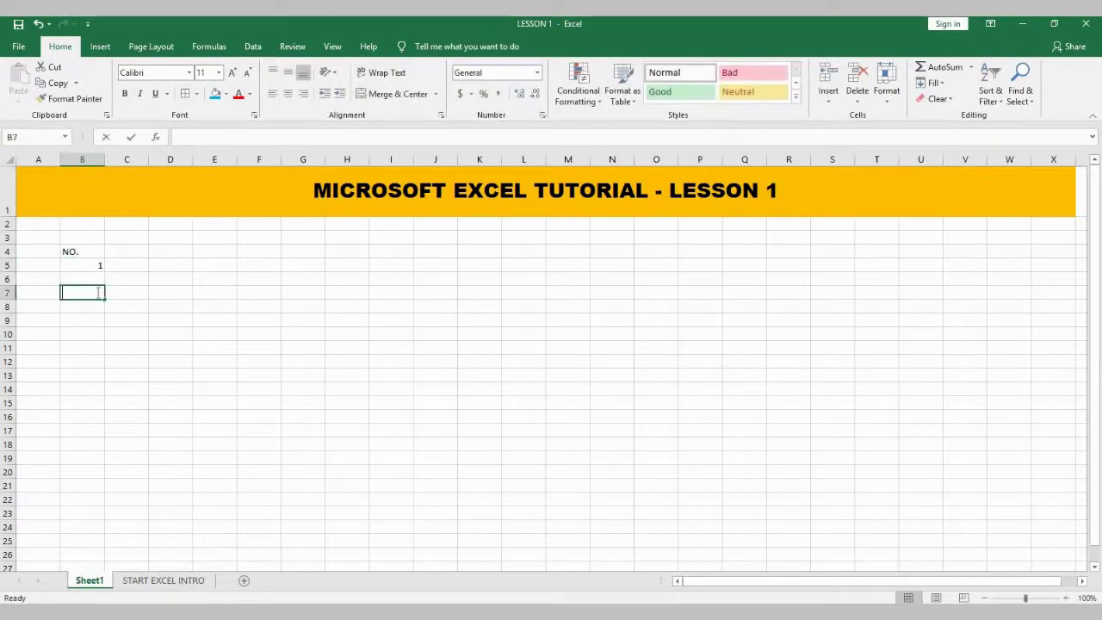
type("2")
left_click(95, 277)
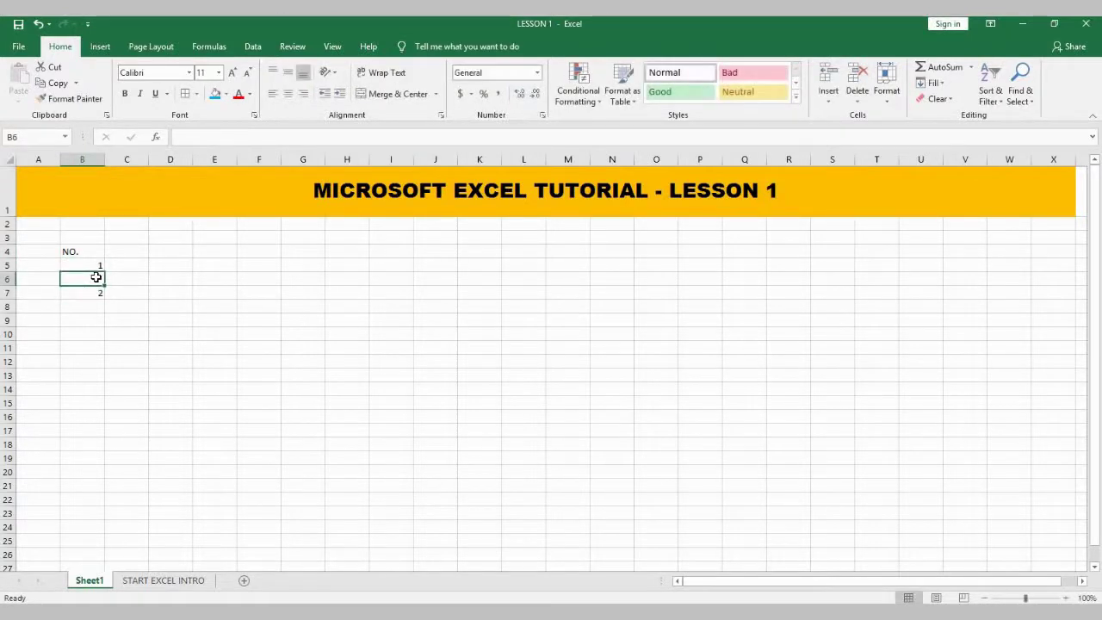
type("2")
left_click(96, 293)
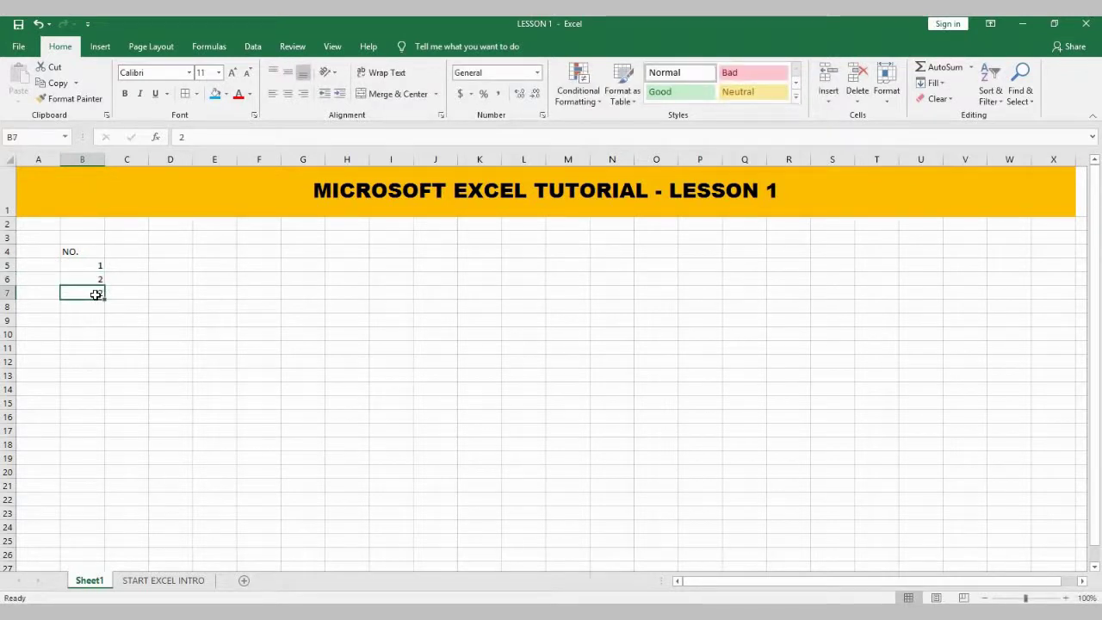
type("3")
left_click(99, 308)
type("4")
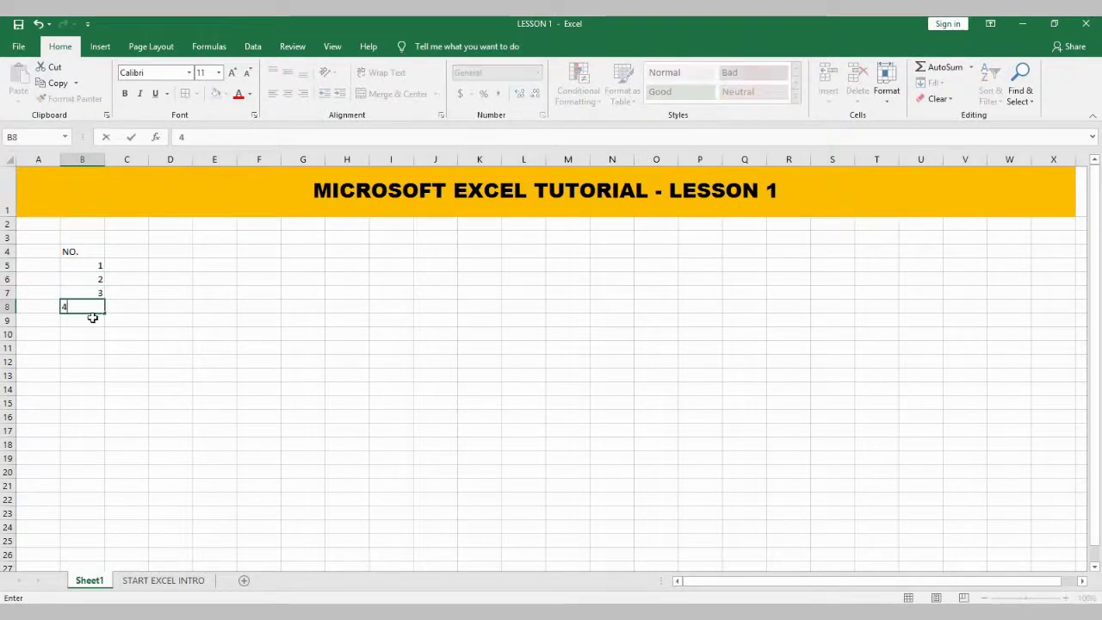
left_click(92, 320)
type("5")
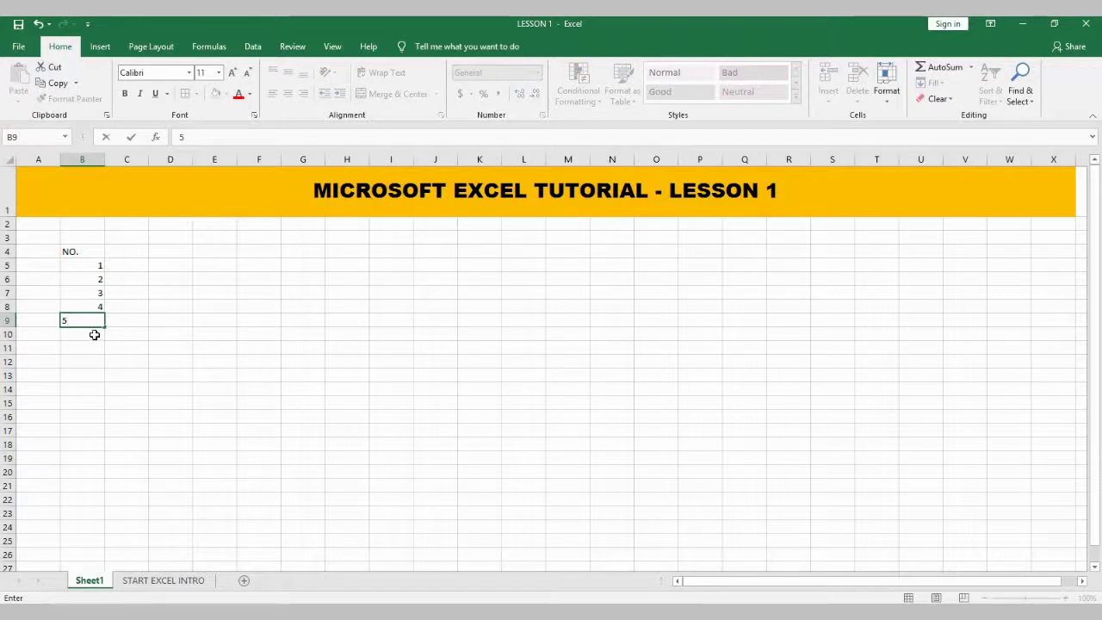
left_click(94, 334)
type("6")
left_click(95, 348)
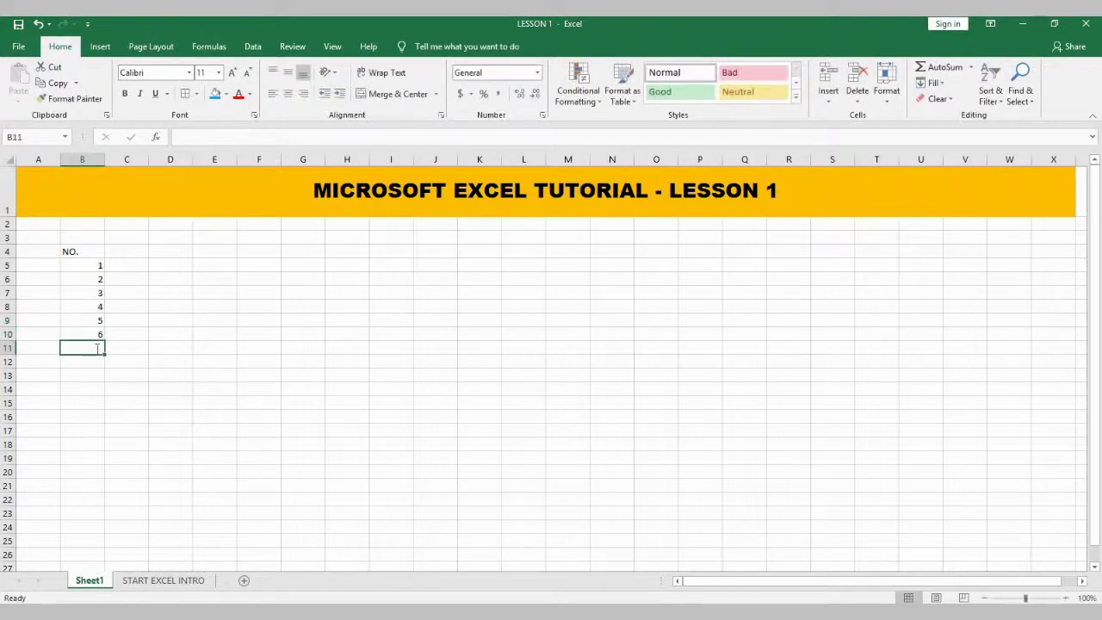
type("7")
left_click(95, 362)
type("8")
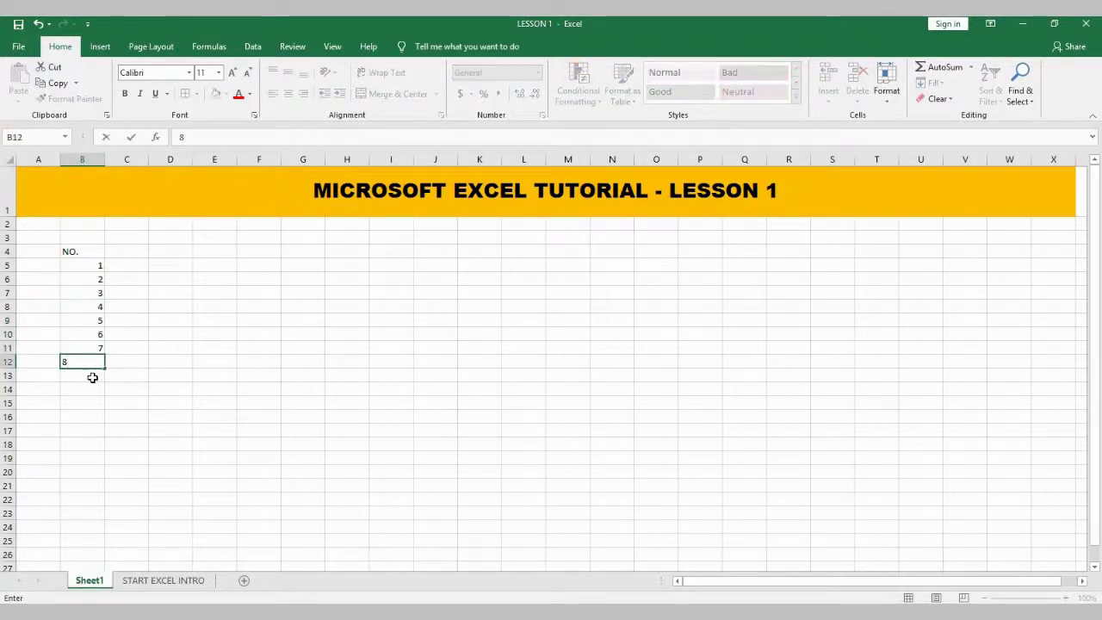
left_click(91, 377)
type("9")
left_click(89, 390)
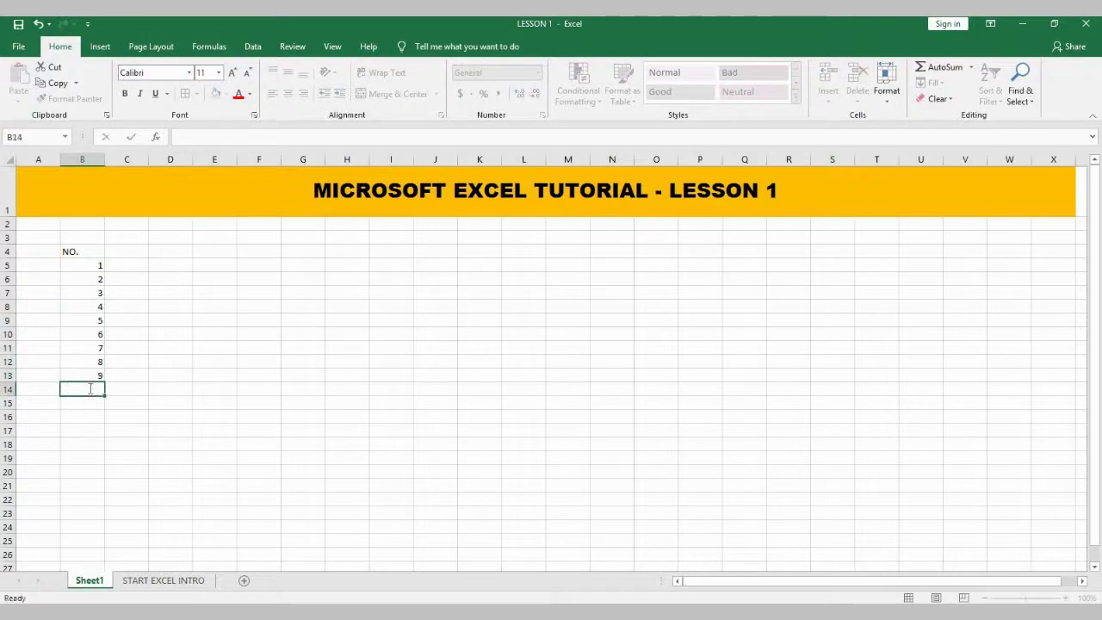
type("10")
left_click(130, 433)
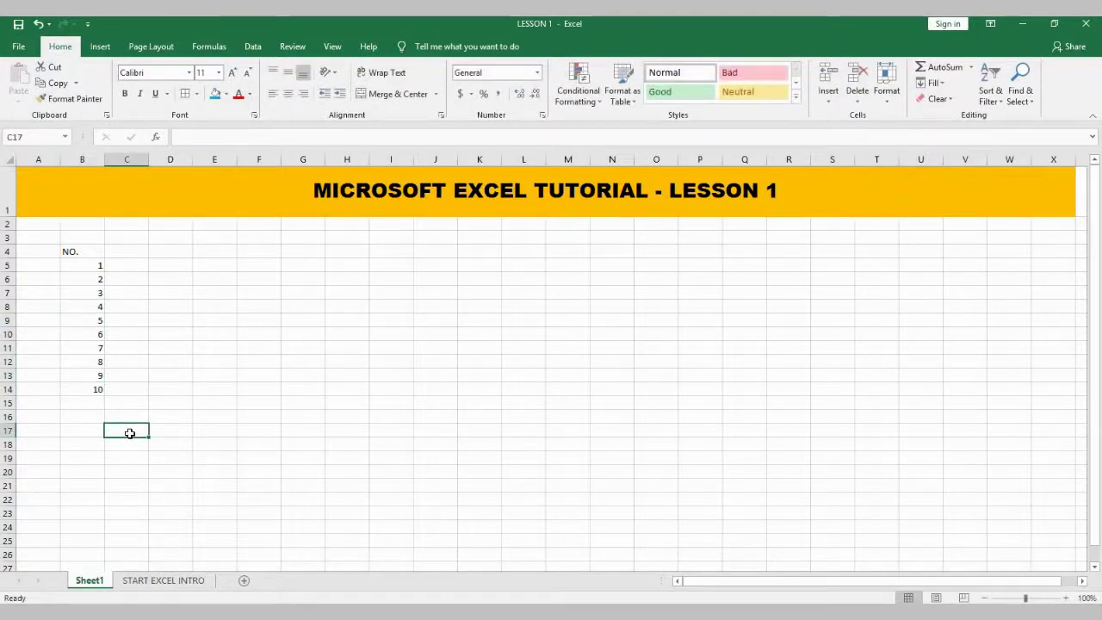
left_click(83, 432)
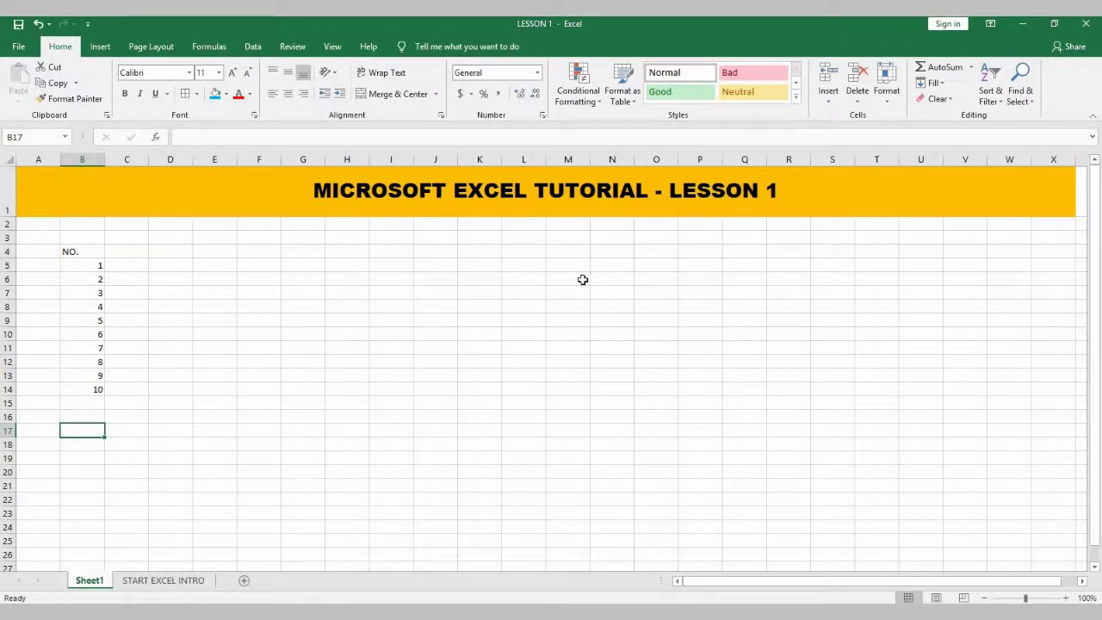
Enter heading 'NO' in M4 with 1 and 2 in M5:M6, then select M5:M6.
left_click(575, 251)
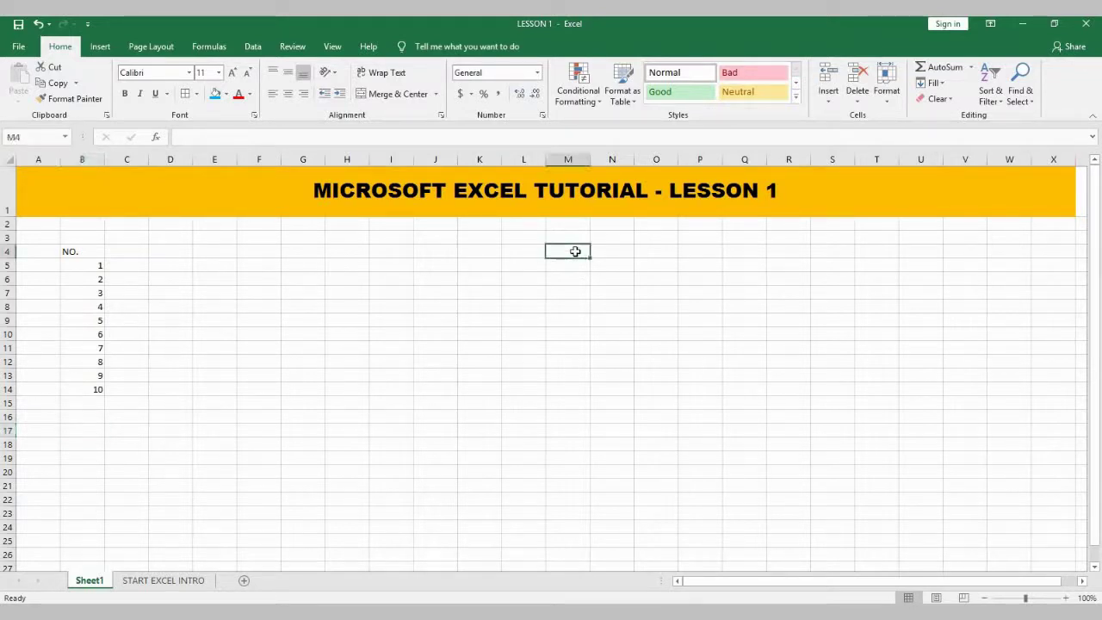
type("NO")
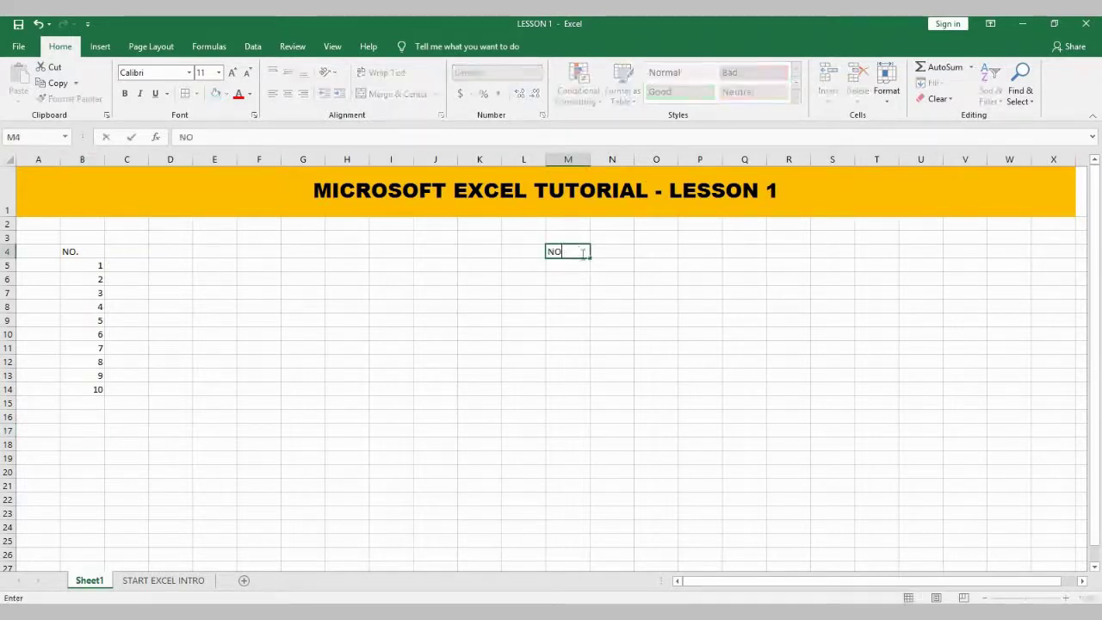
key("Return")
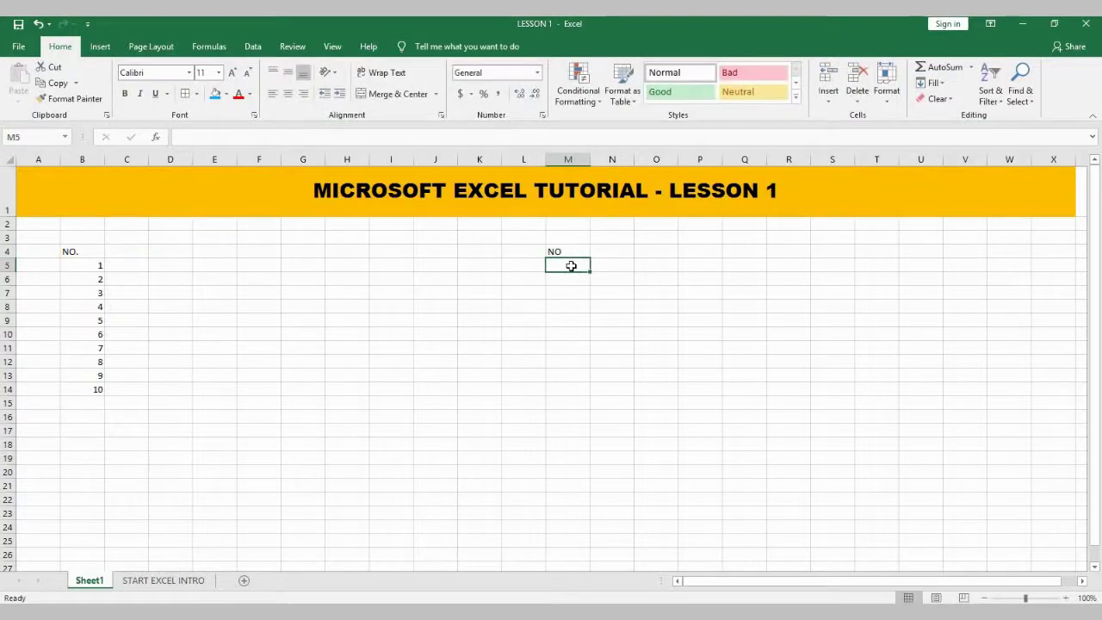
type("1")
left_click(574, 293)
left_click(577, 278)
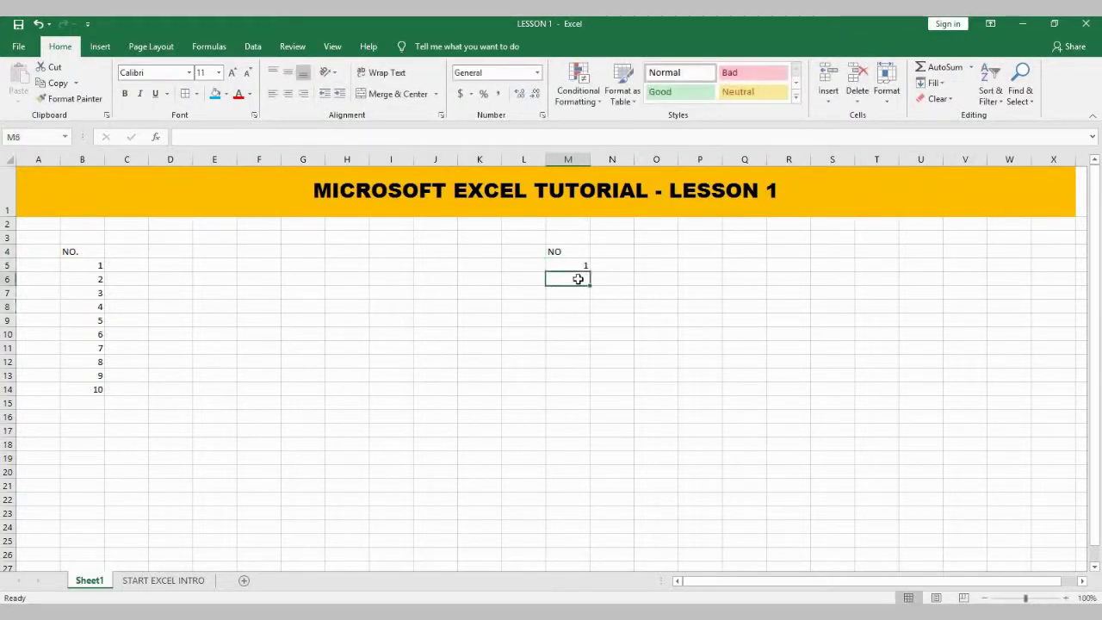
type("2")
left_click(658, 319)
left_click(568, 266)
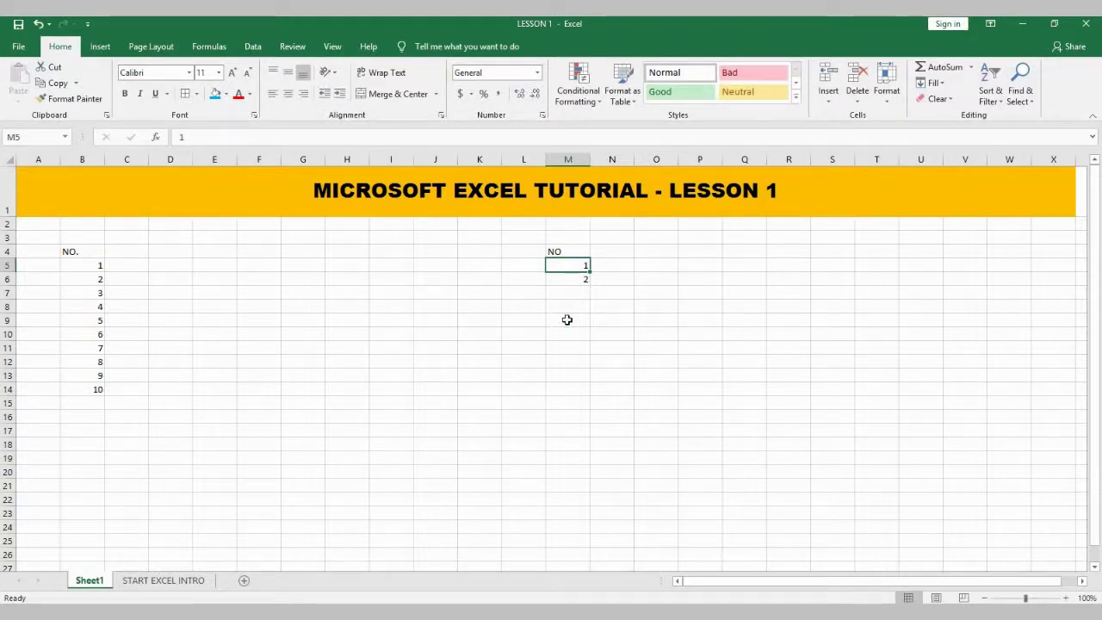
left_click_drag(568, 265, 570, 273)
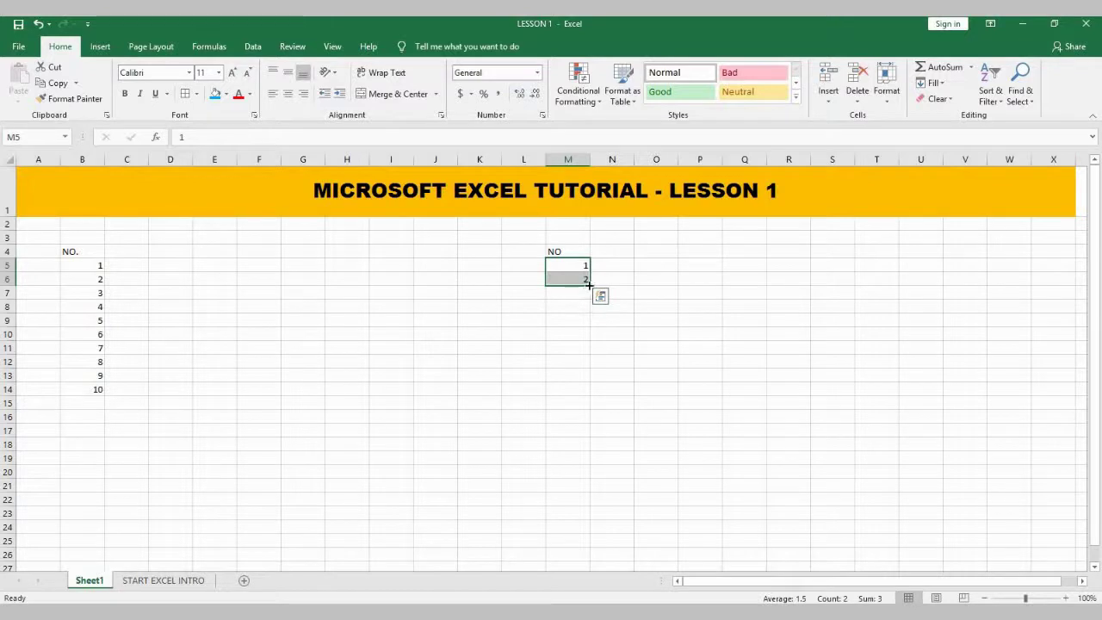
Fill the 1, 2 series down to M14 so column M counts 1 to 10.
left_click_drag(589, 284, 593, 395)
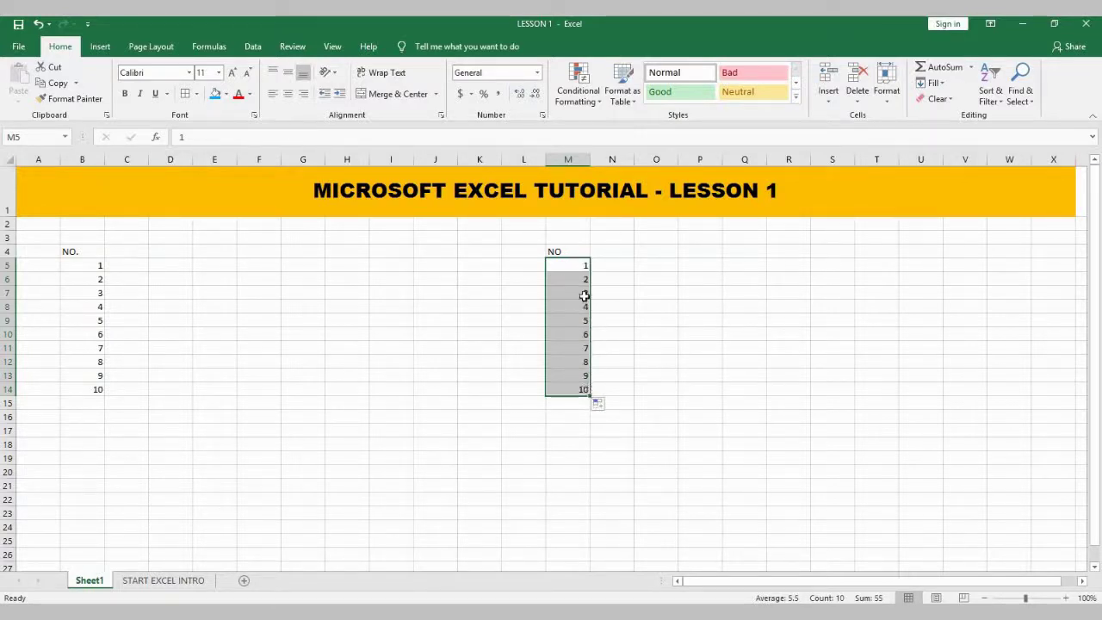
left_click(801, 319)
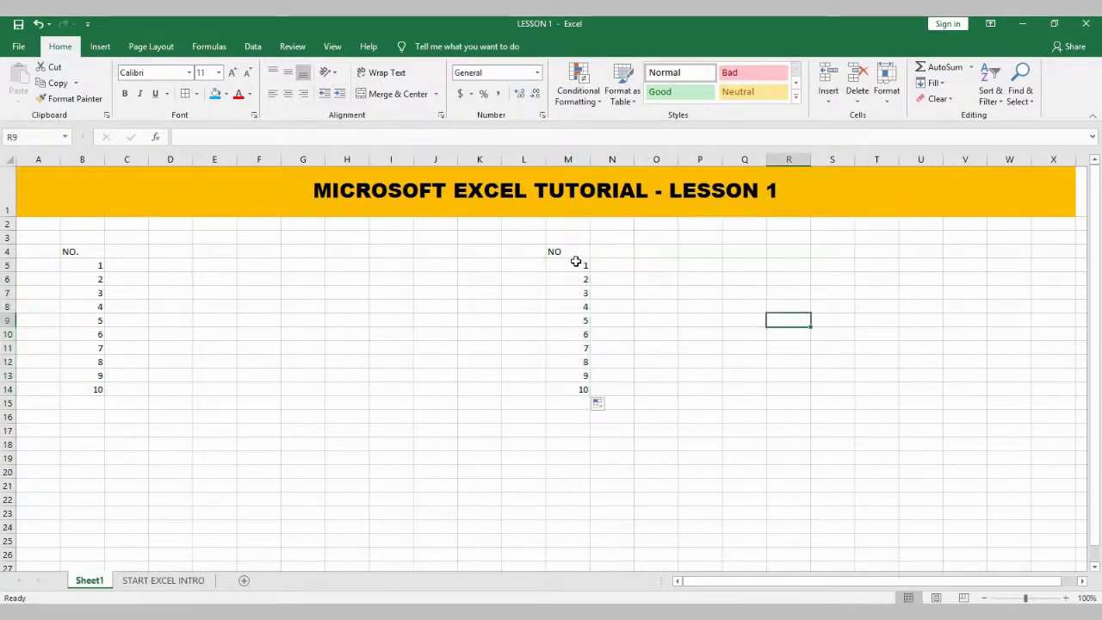
Center the numbers 1–10 in M5:M14, after trying left and right alignment.
left_click_drag(572, 265, 577, 389)
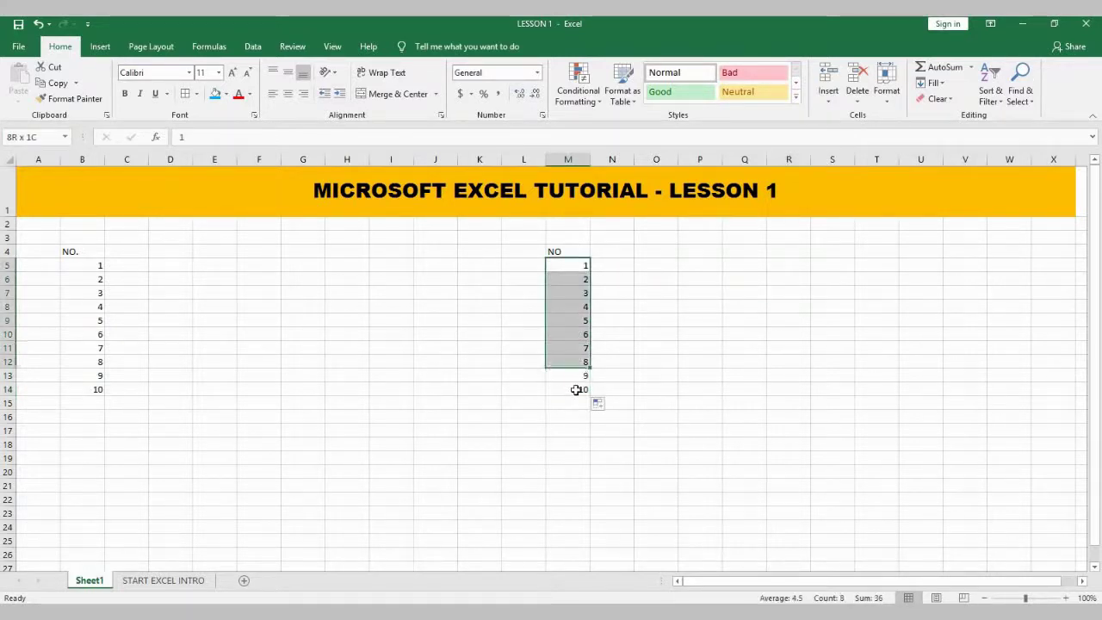
left_click(271, 95)
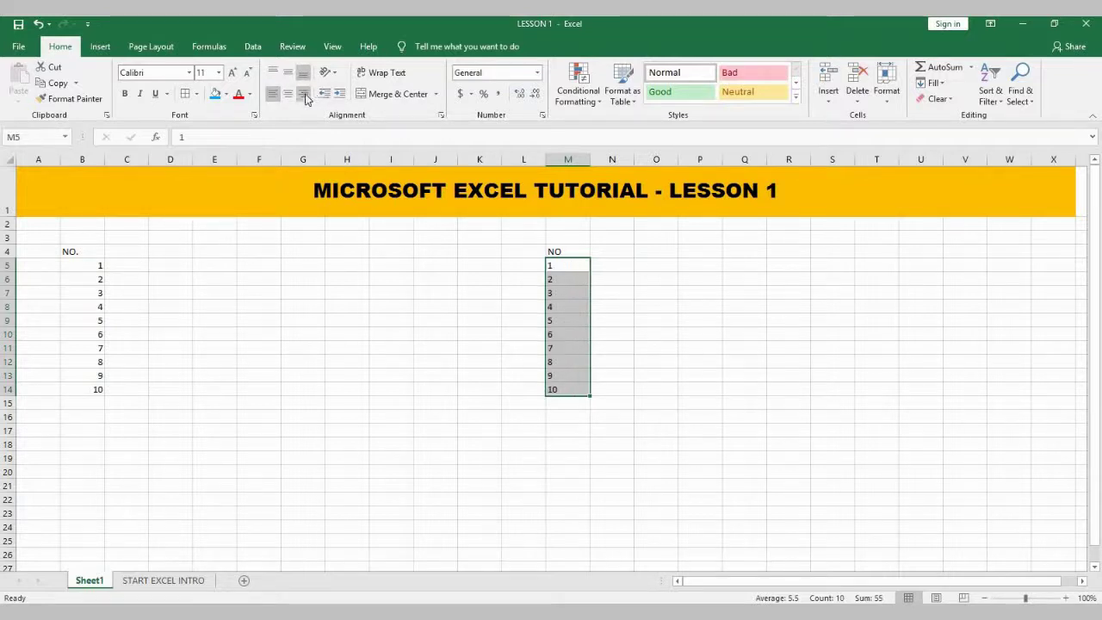
left_click(312, 96)
left_click(720, 333)
left_click_drag(567, 266, 568, 378)
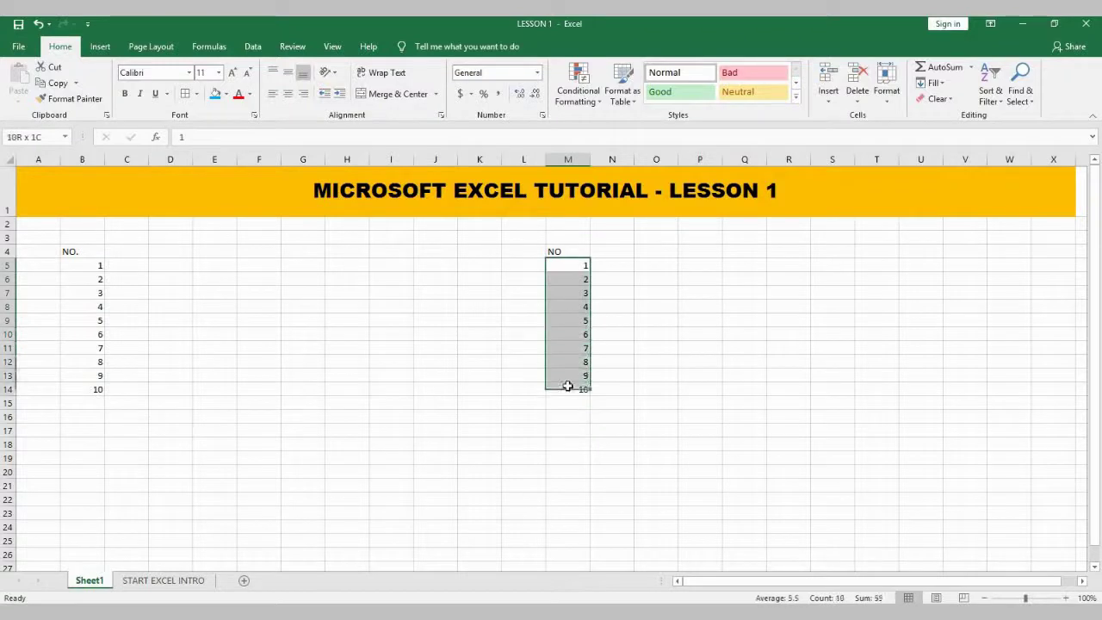
left_click_drag(568, 378, 568, 389)
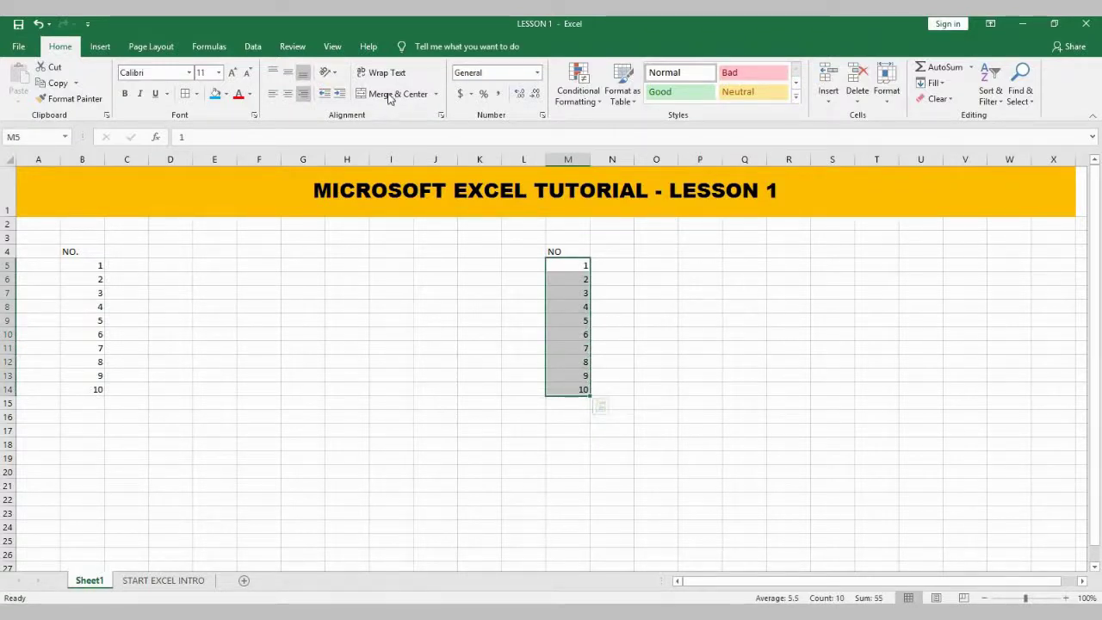
left_click(303, 93)
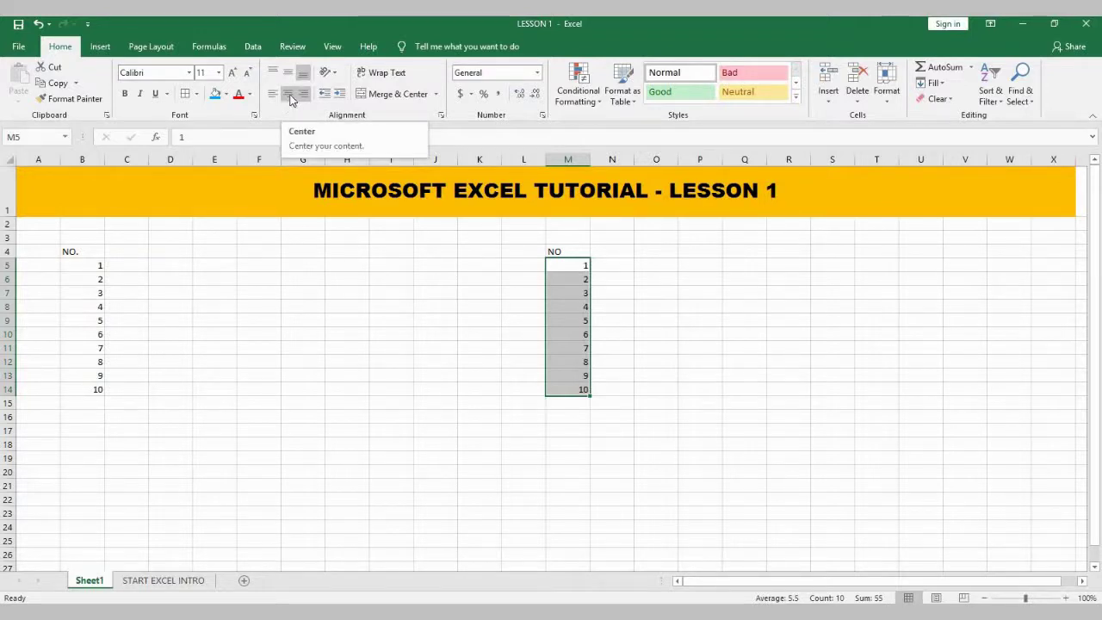
left_click(288, 101)
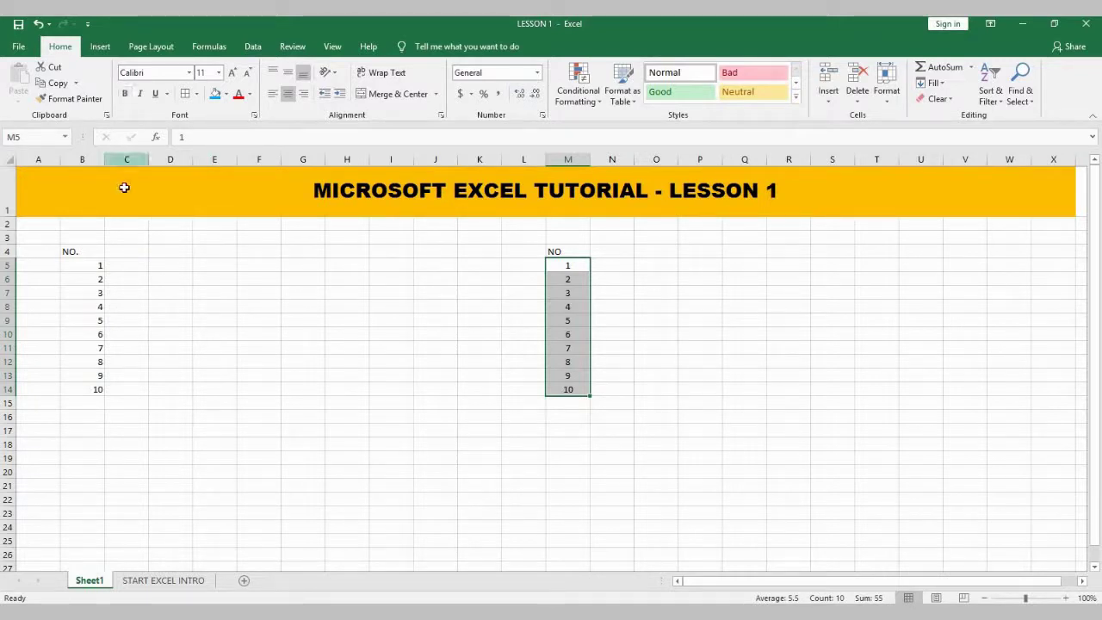
Make the numbers 1–10 in M5:M14 bold.
left_click(655, 296)
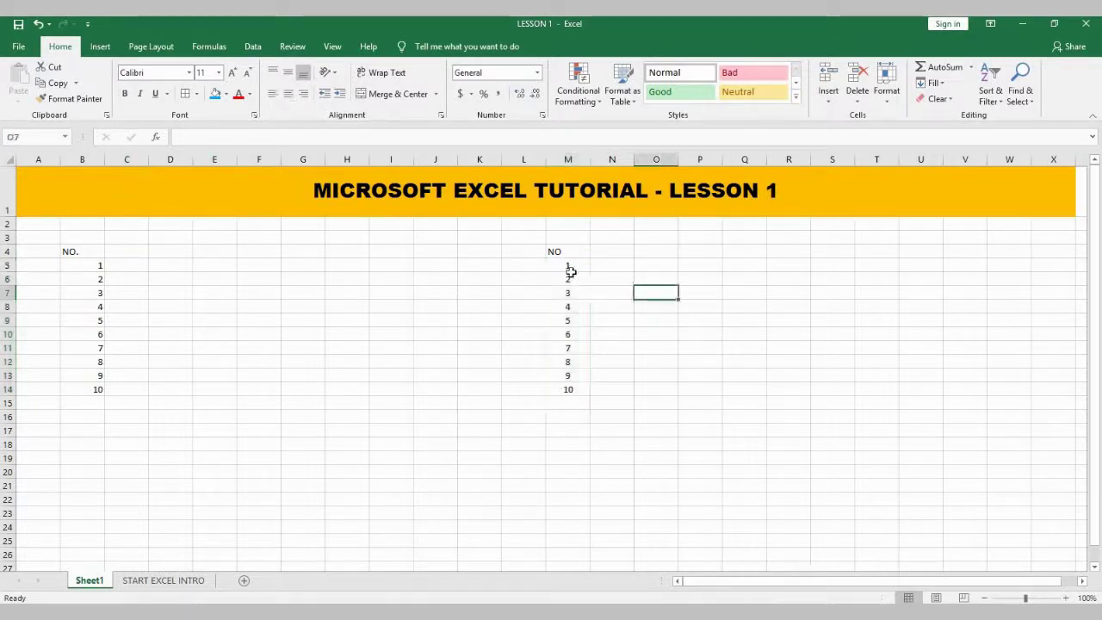
left_click_drag(568, 267, 584, 389)
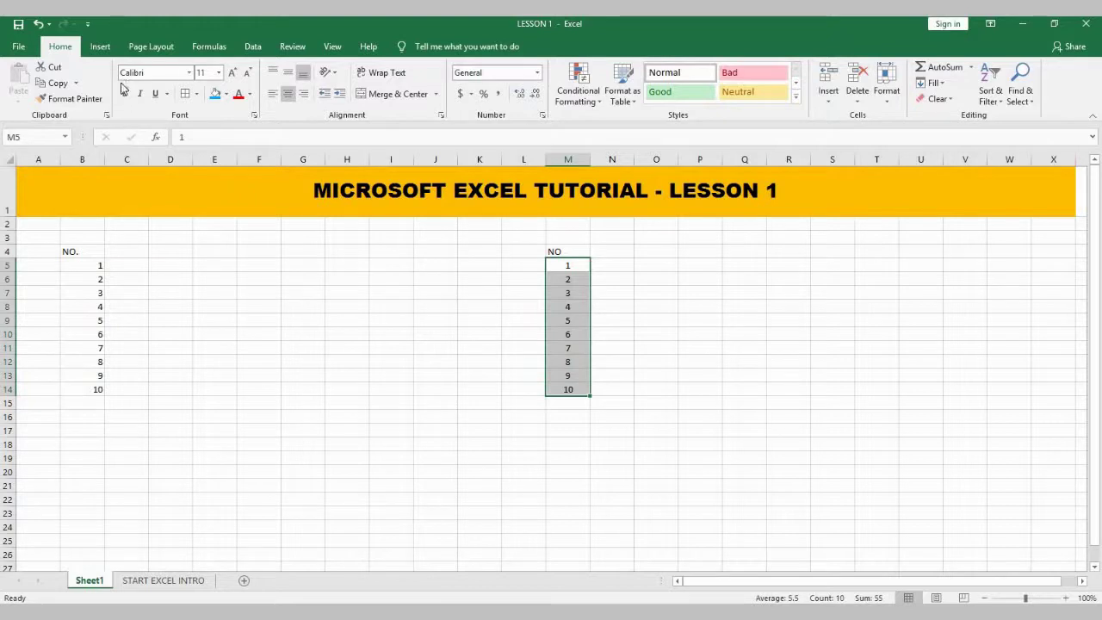
left_click(126, 94)
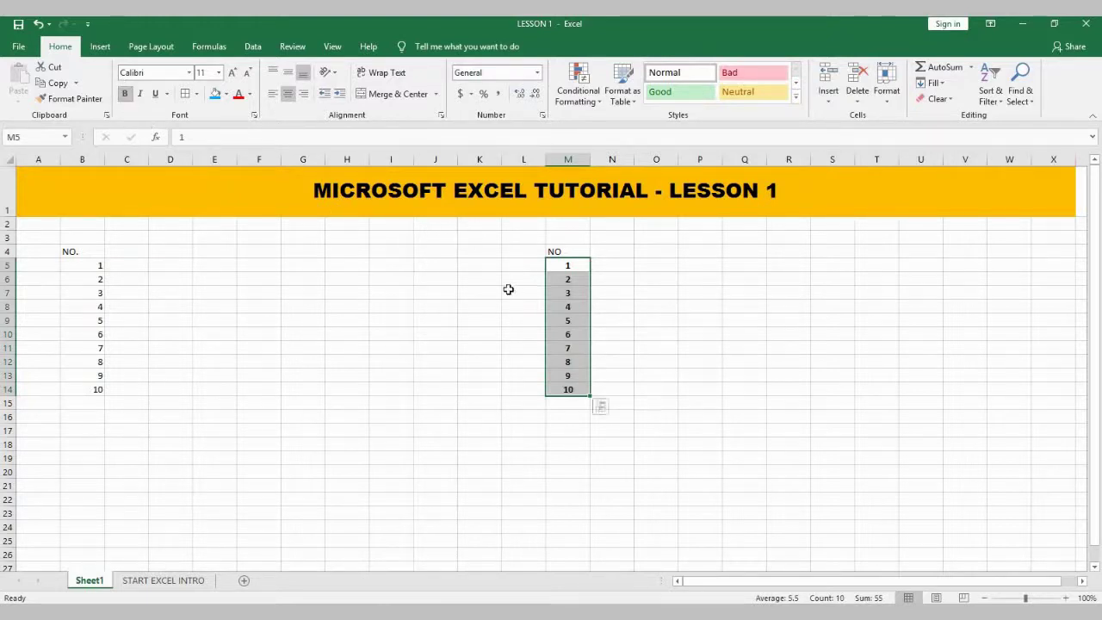
left_click(670, 302)
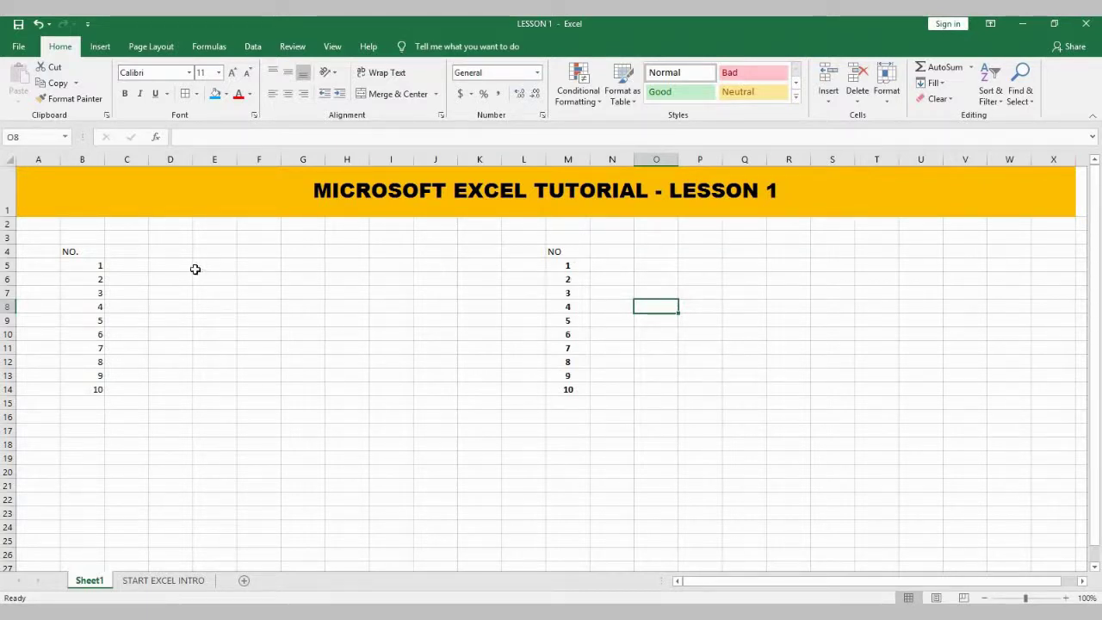
Enter MON, TUE and WED in cells C5, D5 and E5.
left_click(124, 264)
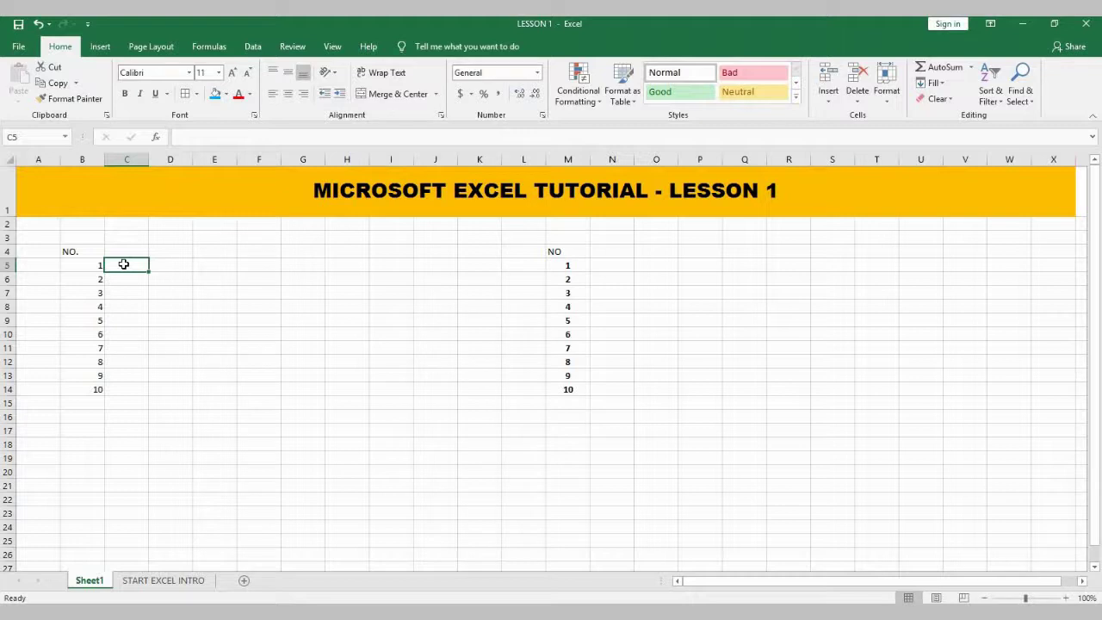
type("MON")
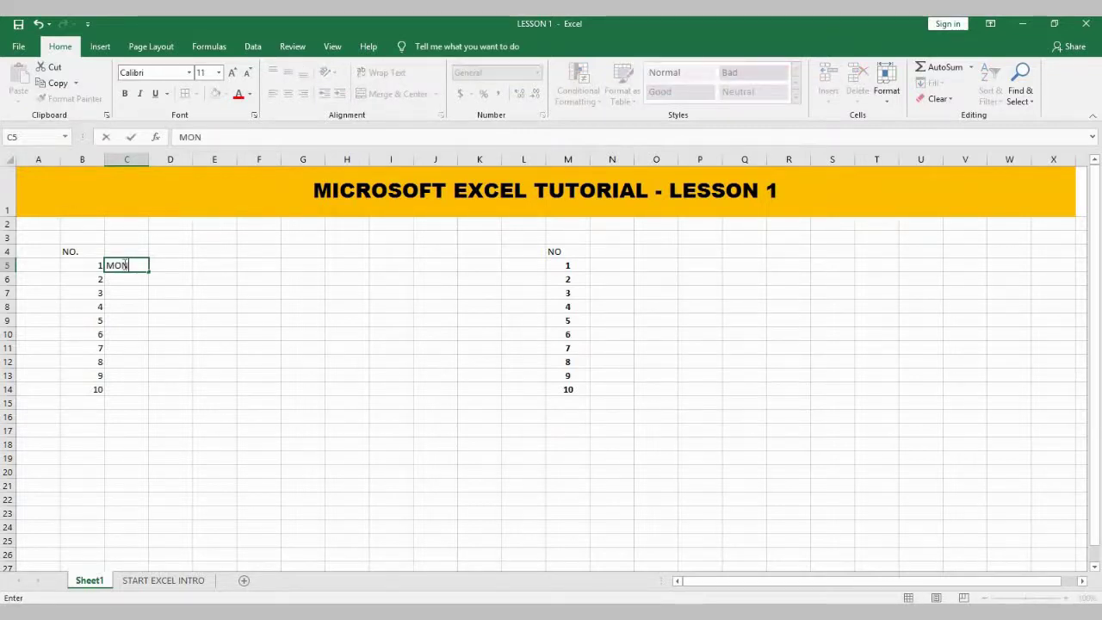
left_click(172, 262)
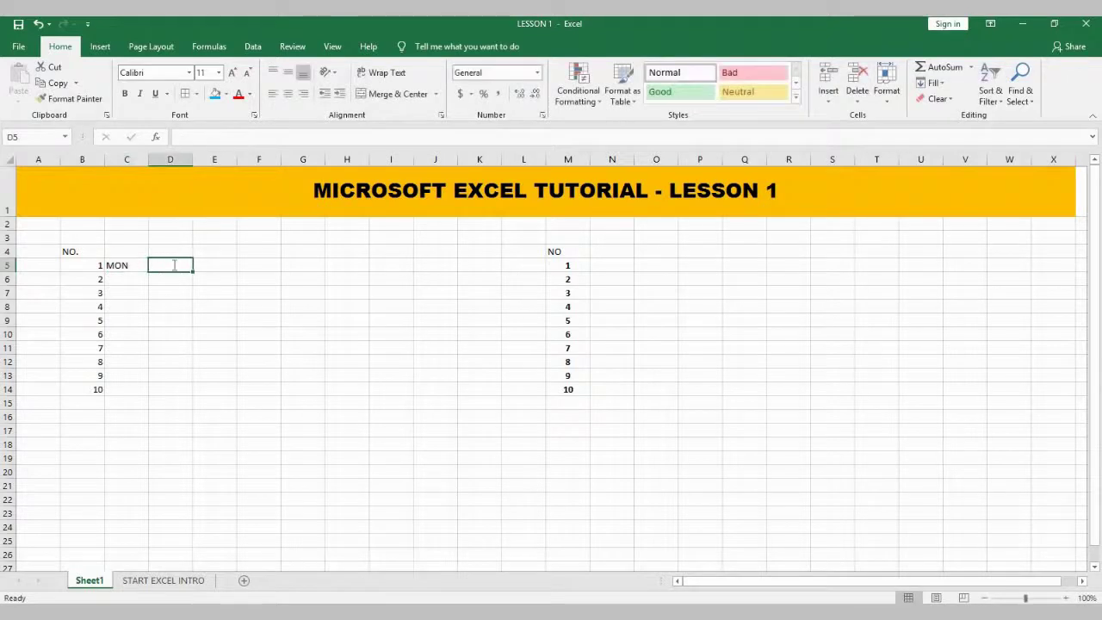
type("TUE")
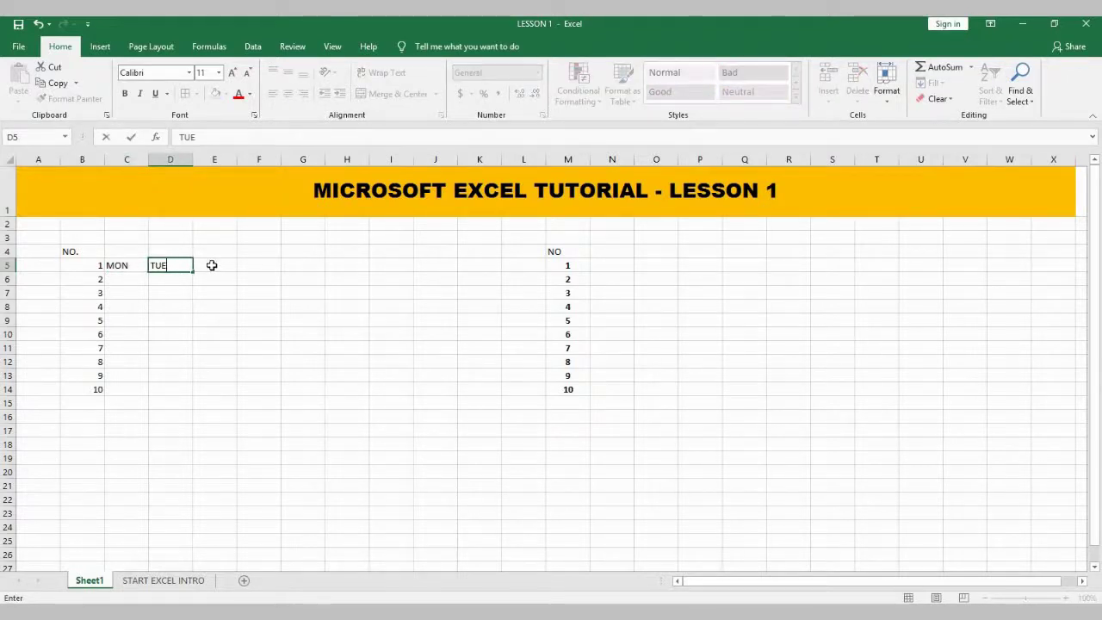
left_click(214, 265)
type("WED")
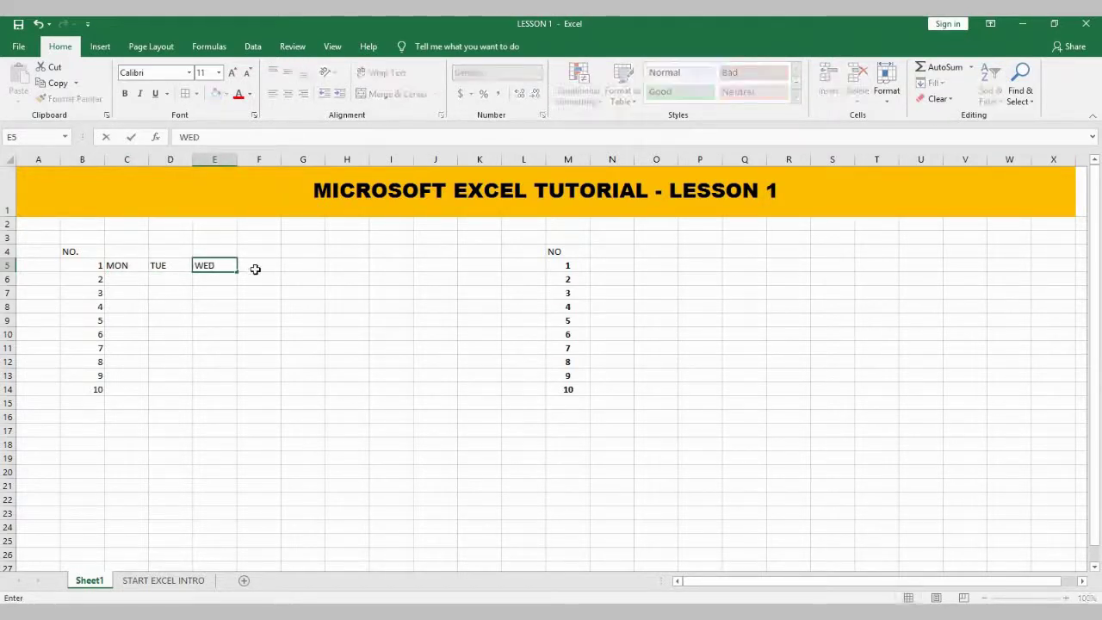
left_click(258, 267)
Enter THU, FRI, SAT and SUN in cells F5 through I5.
type("THU")
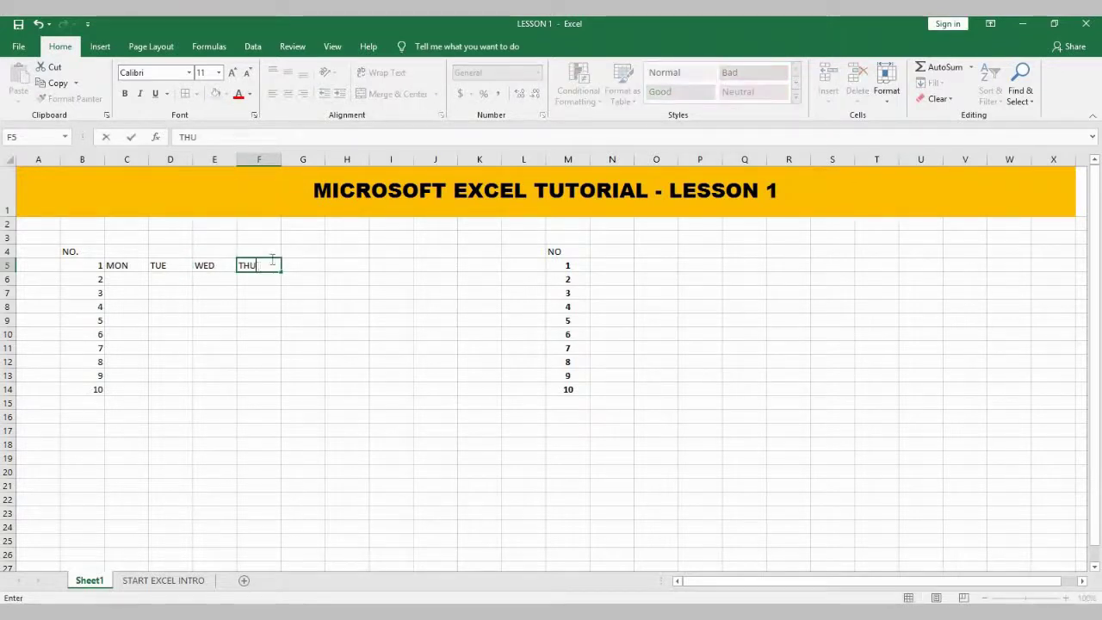
left_click(291, 267)
type("FR")
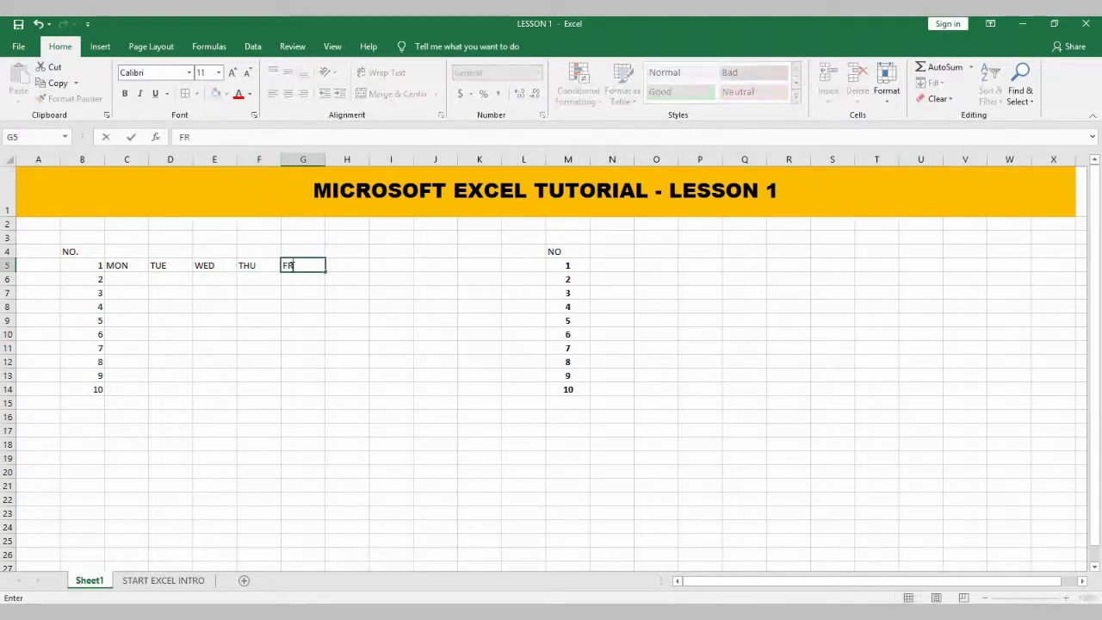
type("I")
left_click(345, 265)
type("S")
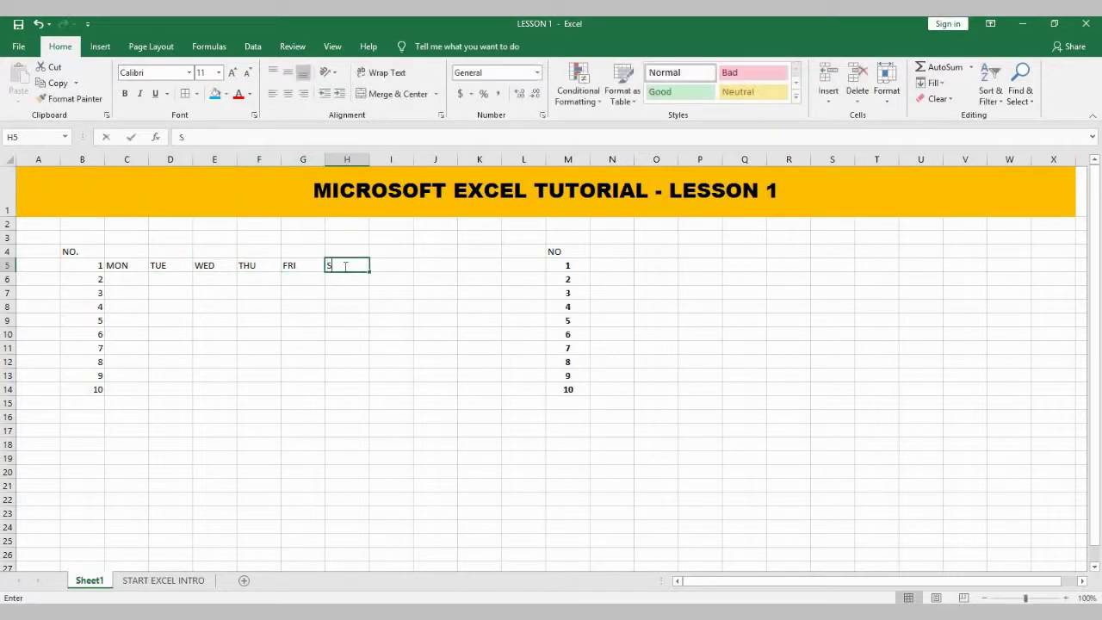
type("AT")
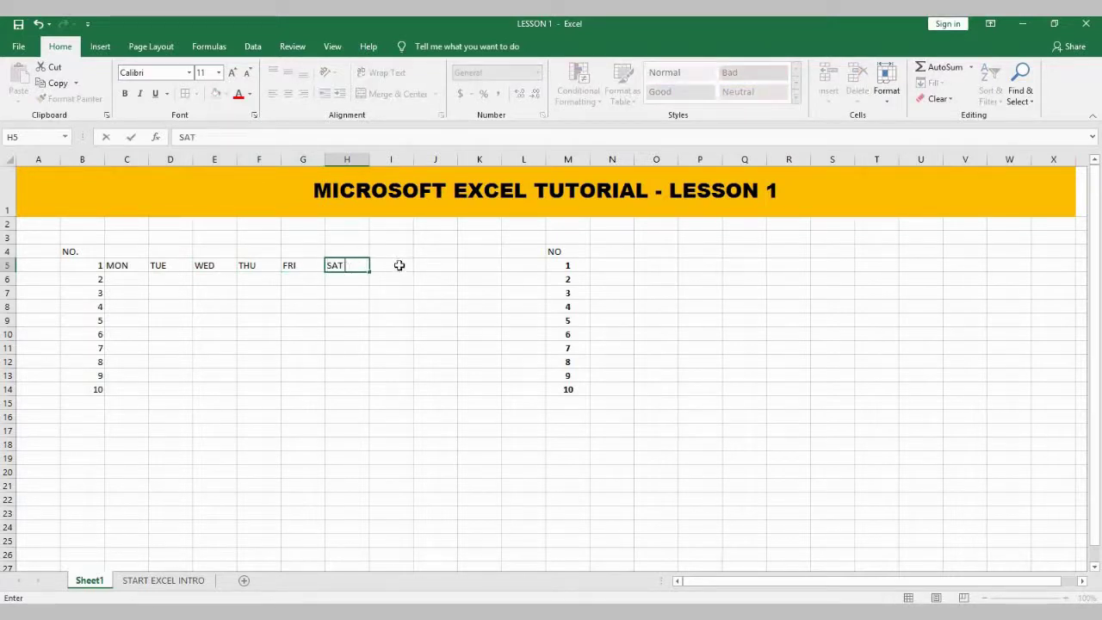
left_click(399, 265)
type("SUN")
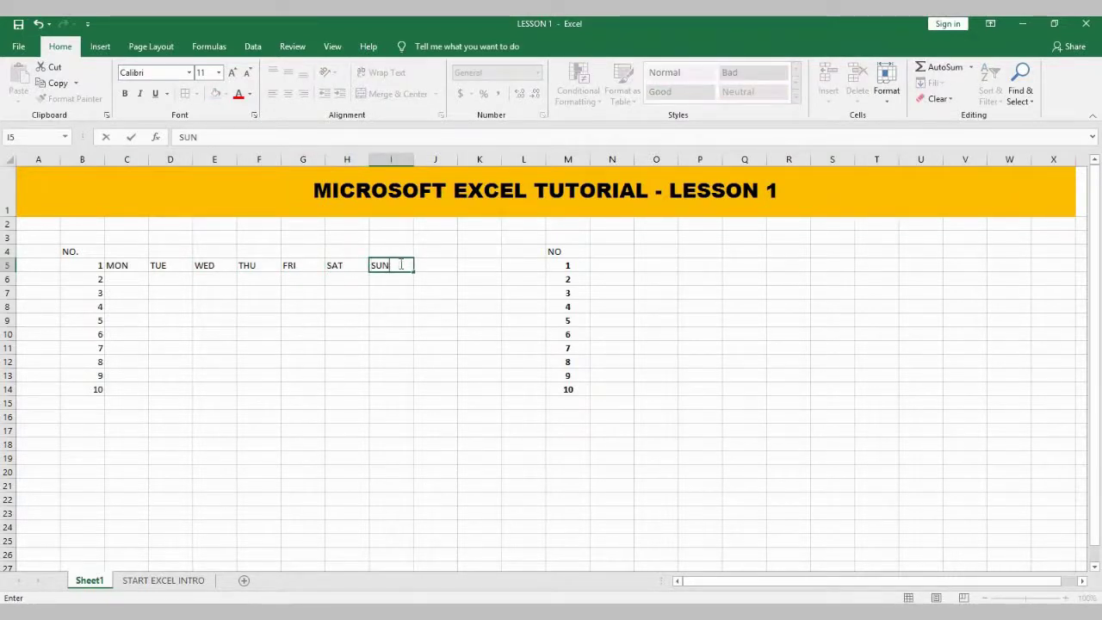
left_click(774, 404)
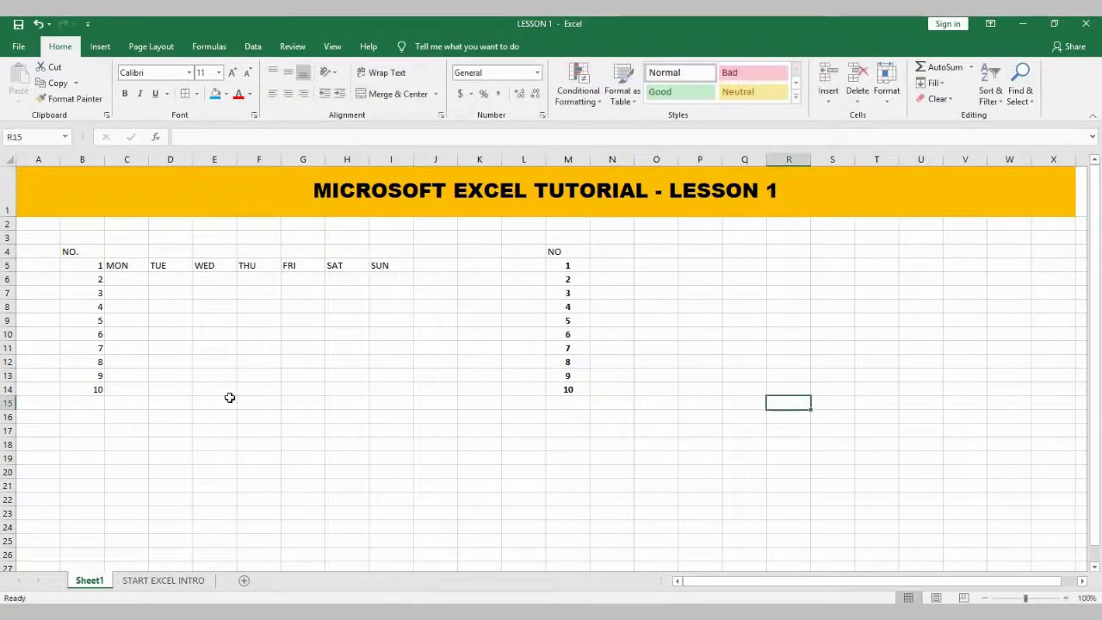
Center and bold the MON–SUN day labels in C5:I5.
left_click(122, 266)
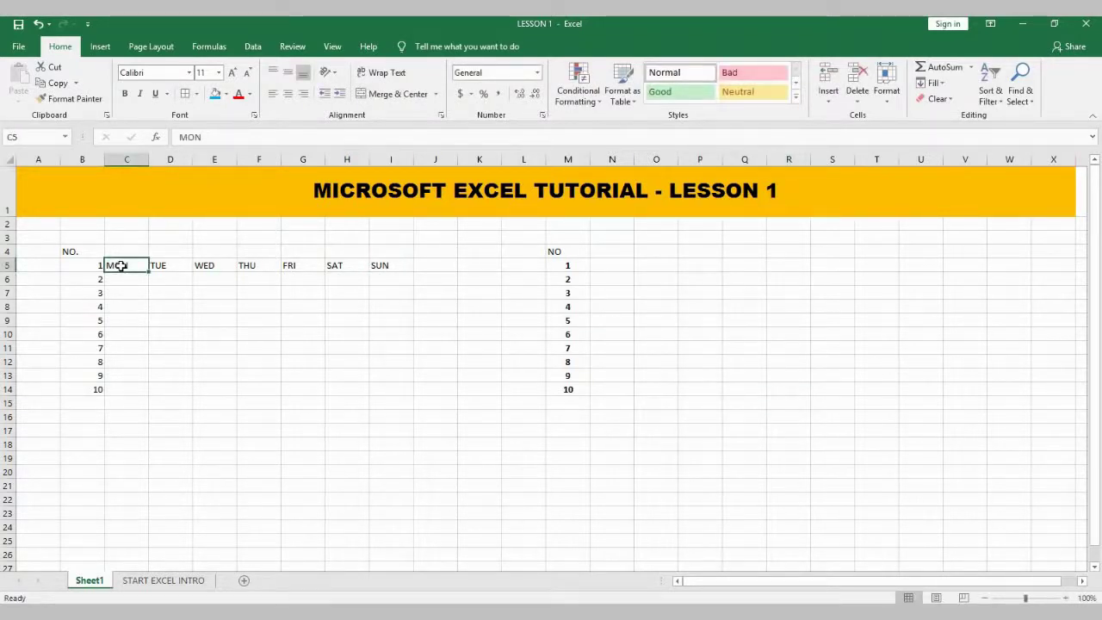
left_click_drag(121, 266, 389, 271)
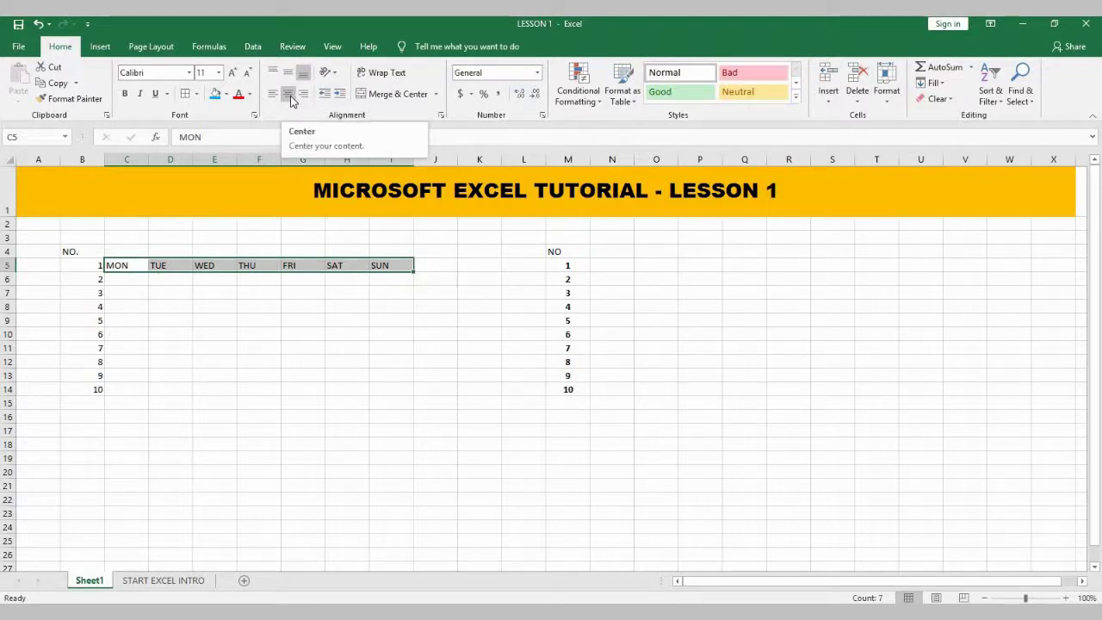
left_click(289, 95)
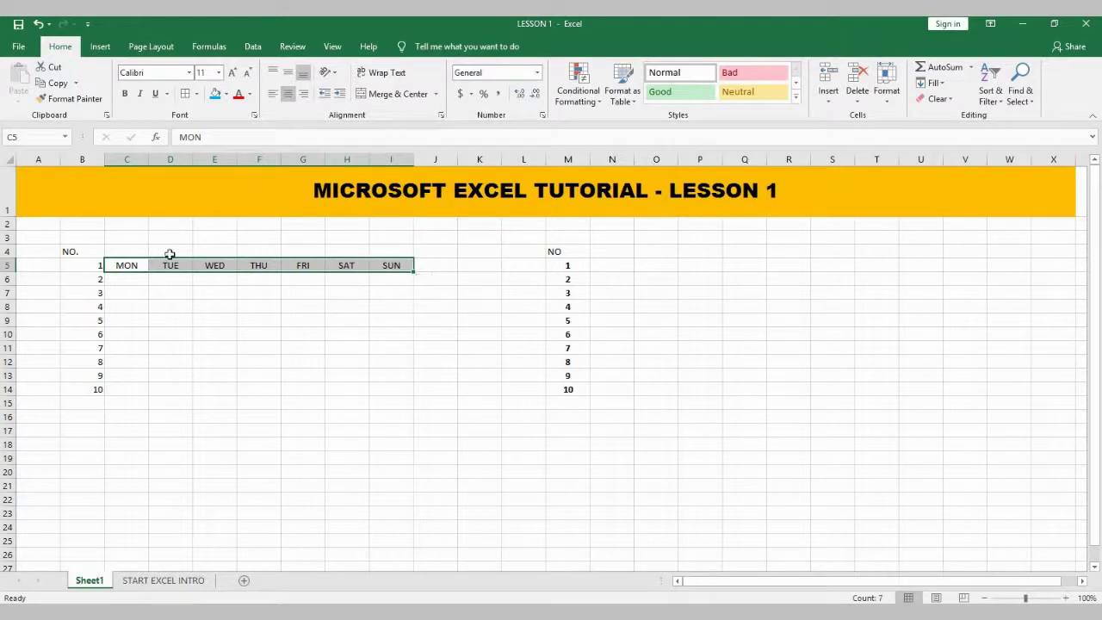
left_click(127, 96)
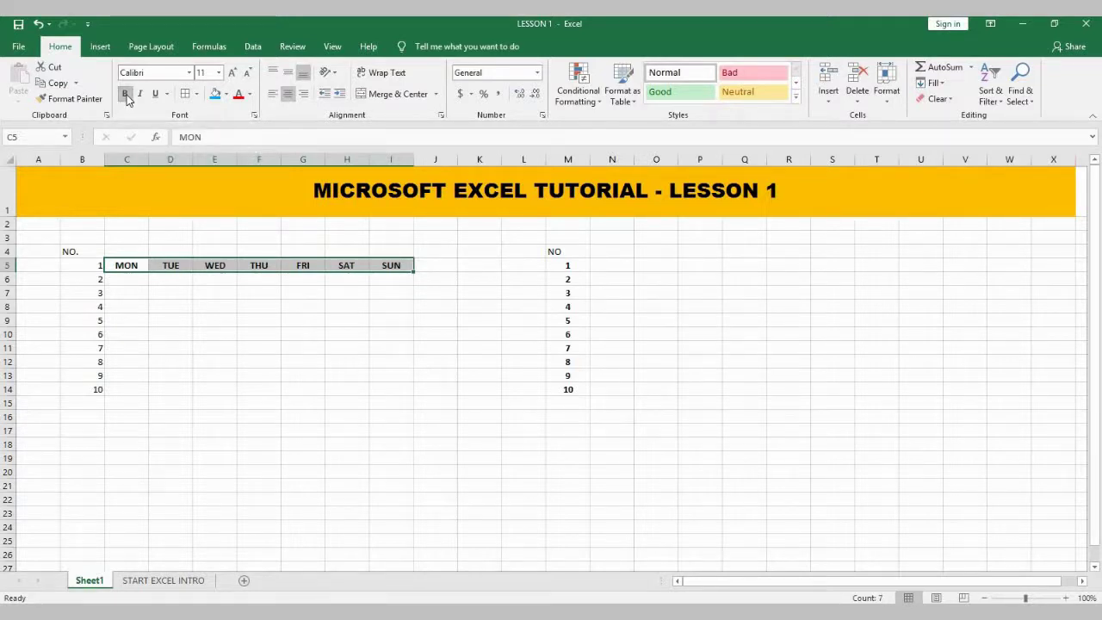
left_click(324, 334)
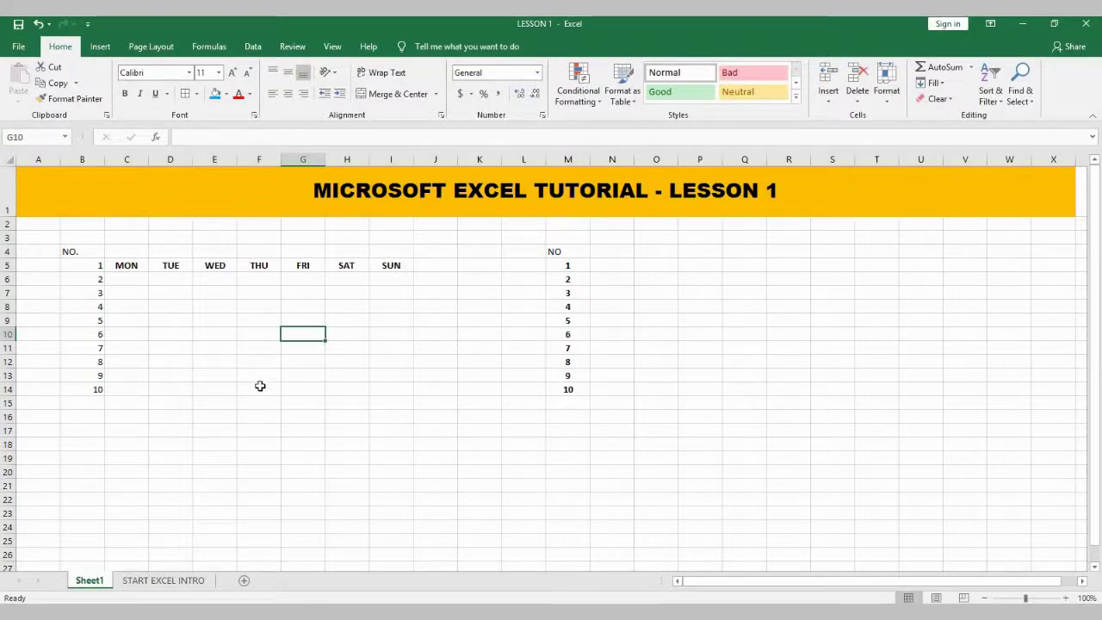
left_click(297, 393)
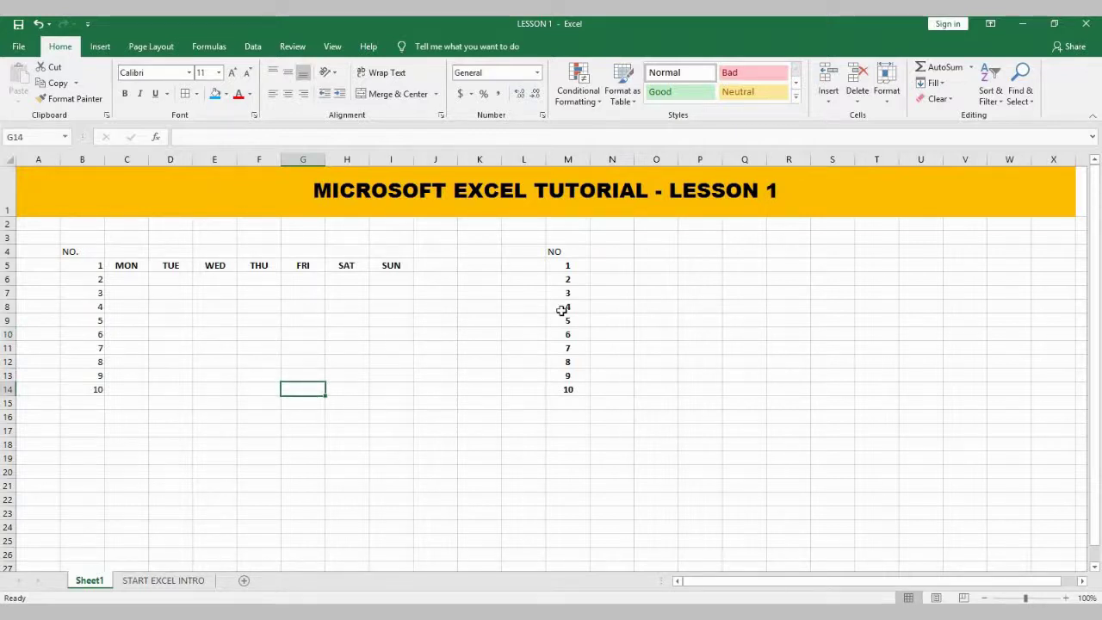
left_click(608, 265)
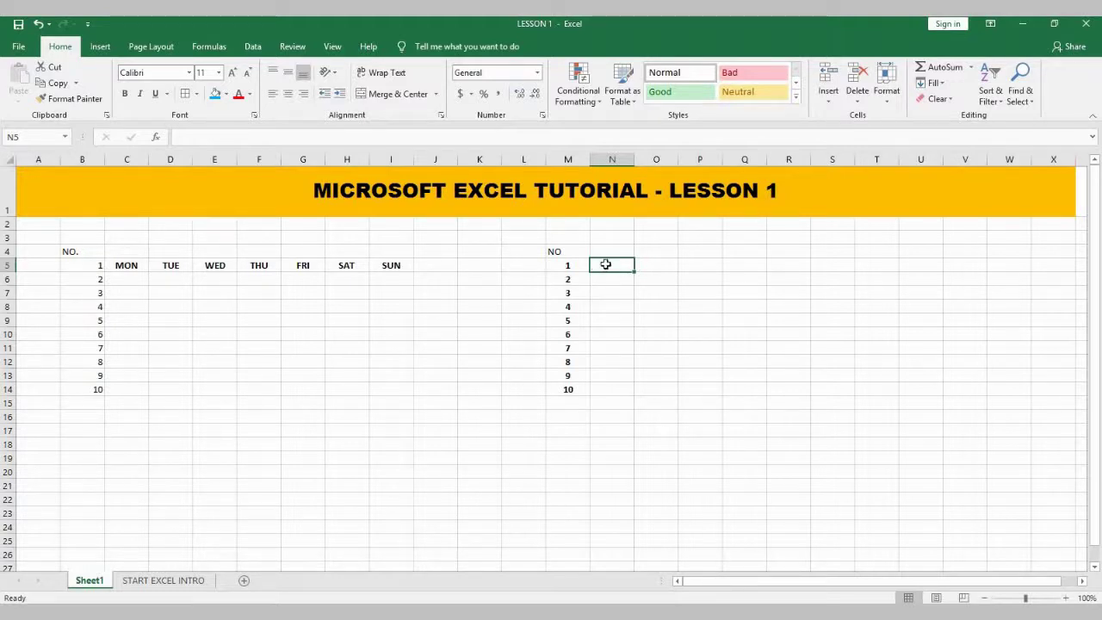
Enter MON in N5 and TUE in O5 to start a second row of days.
type("MO")
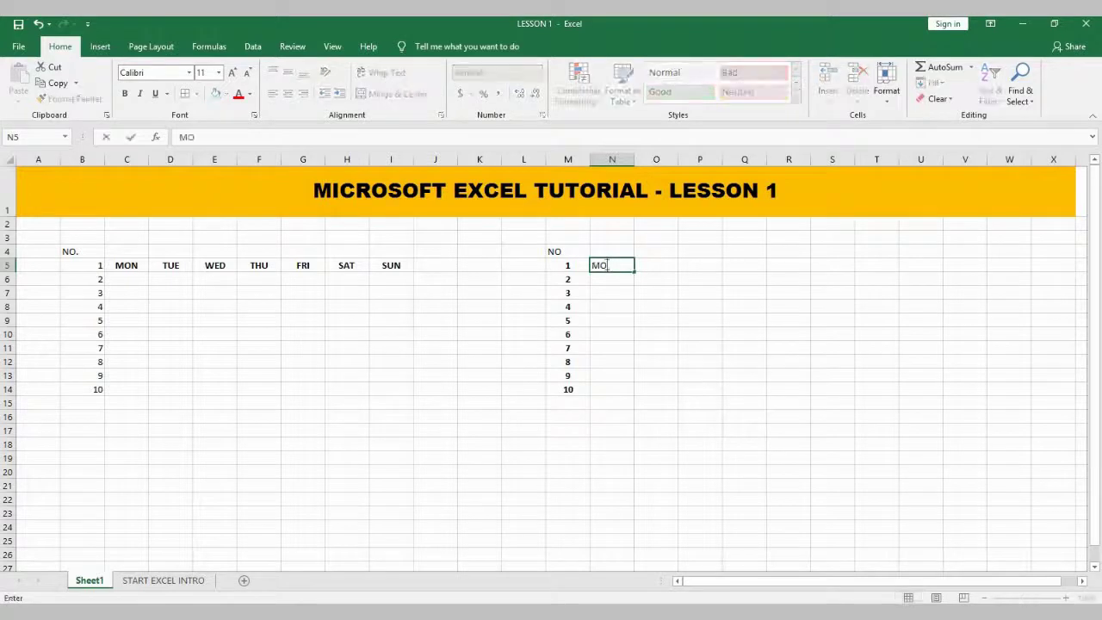
type("N")
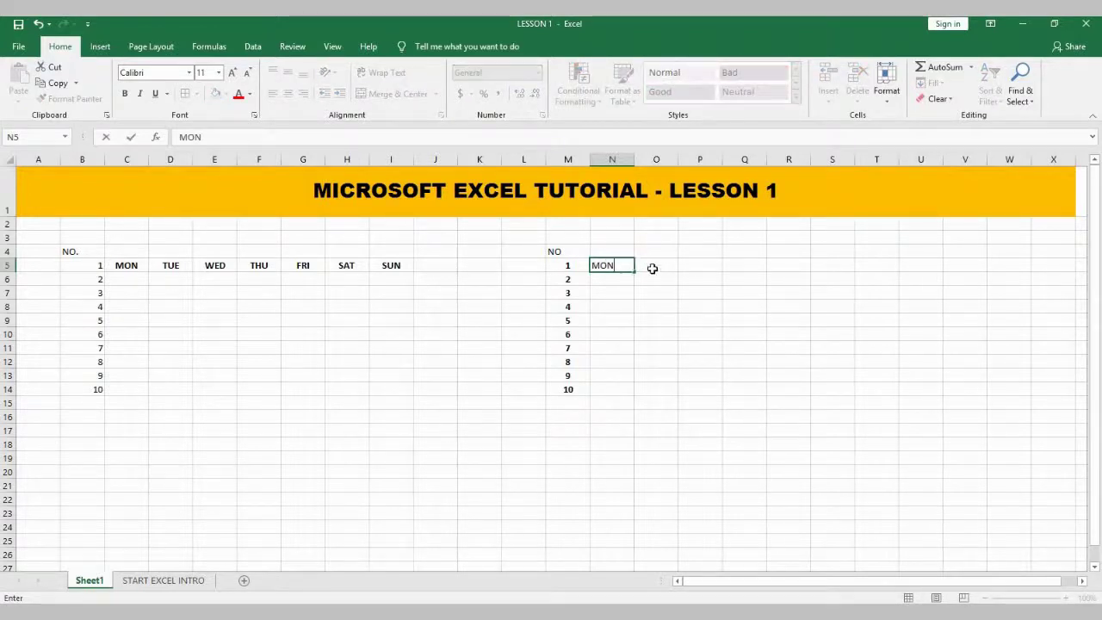
left_click(653, 268)
type("TUE")
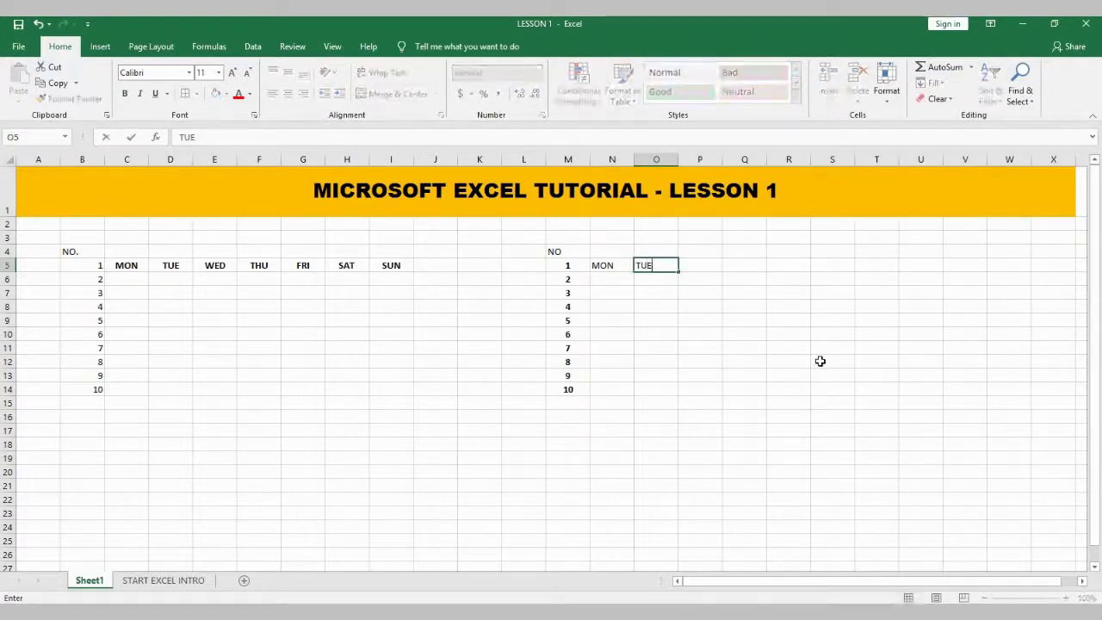
left_click(819, 361)
Autofill the day names through SUN across N5:T5 and select those headers.
left_click(607, 267)
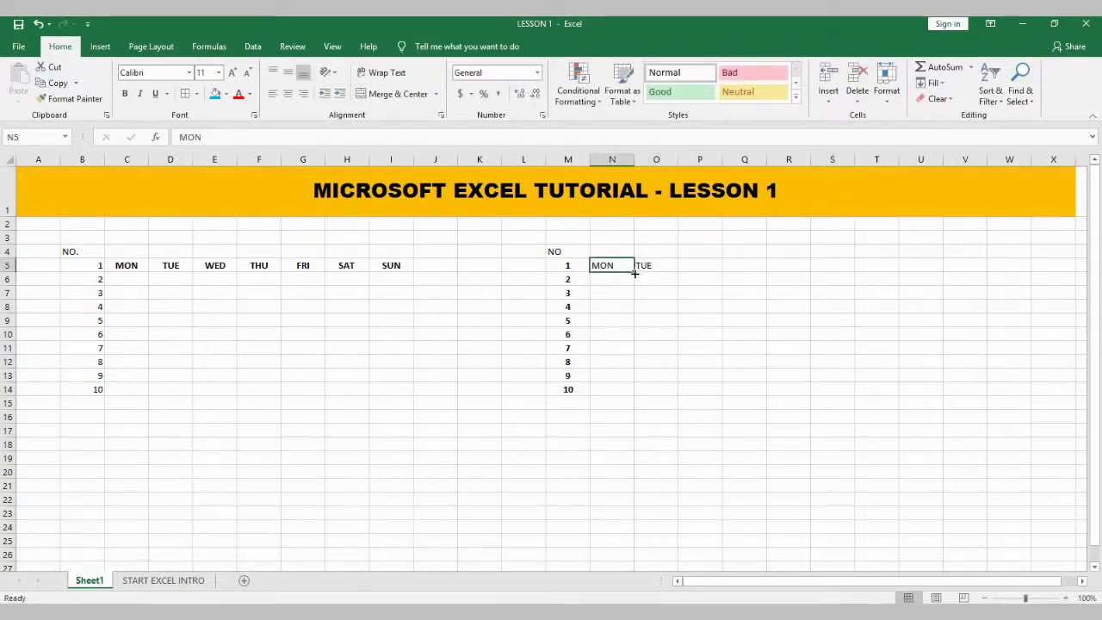
left_click_drag(623, 265, 892, 277)
left_click(697, 475)
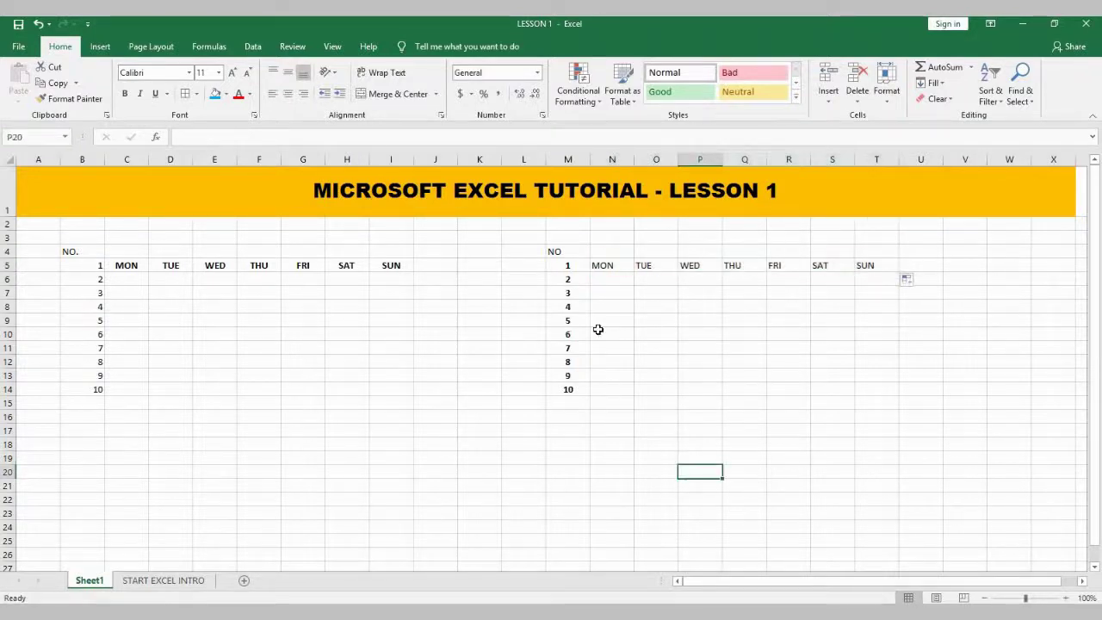
left_click_drag(606, 265, 886, 266)
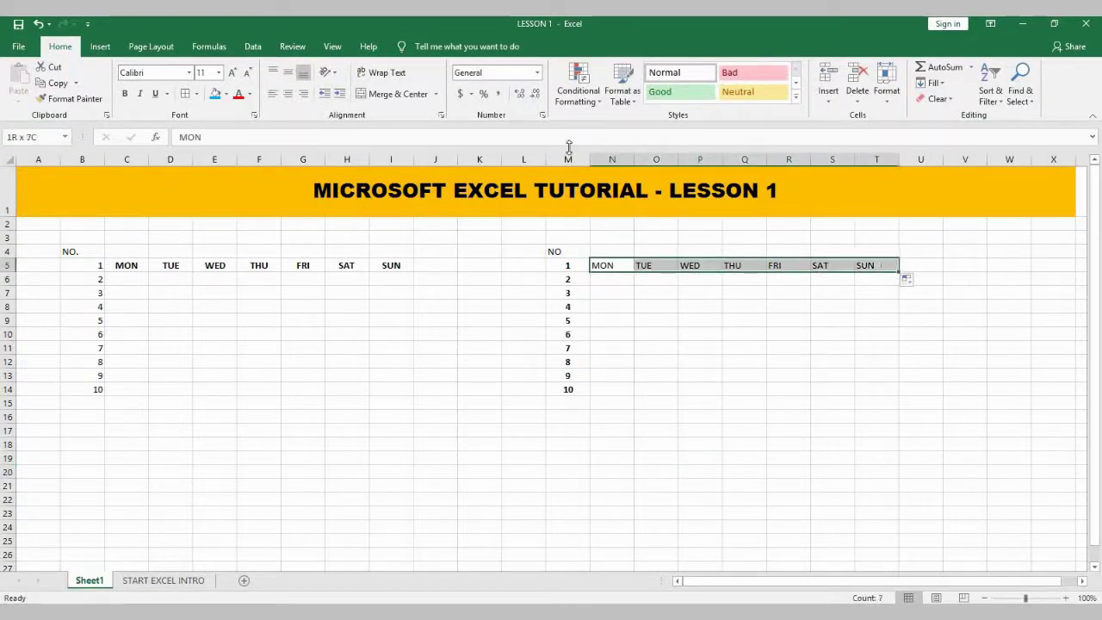
Set the N5:T5 day headers to Arial Black at size 12.
left_click(189, 75)
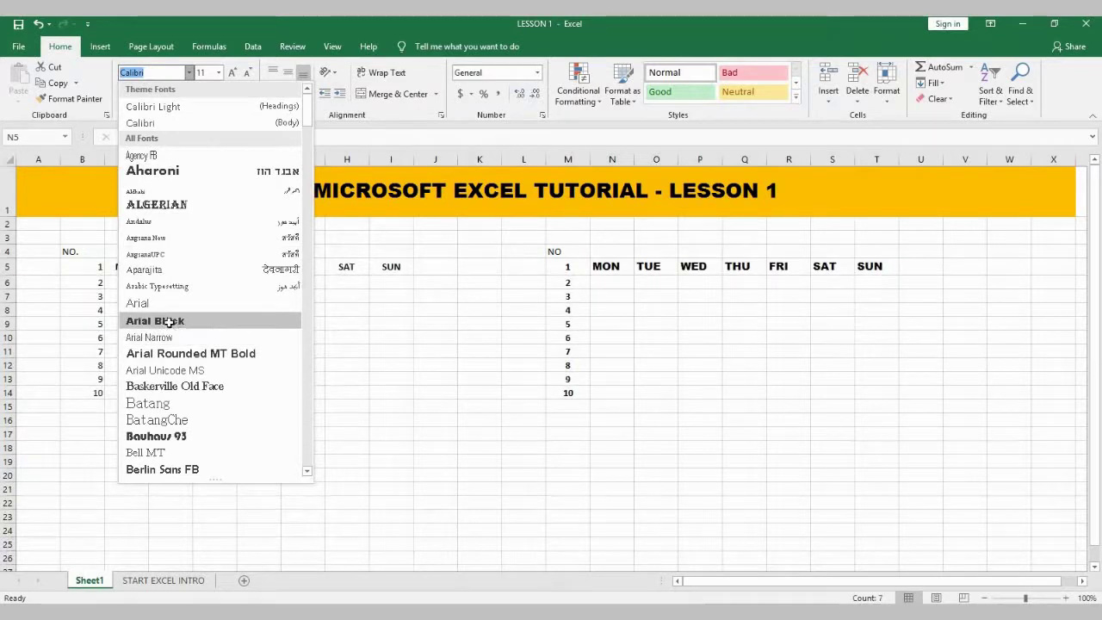
left_click(169, 321)
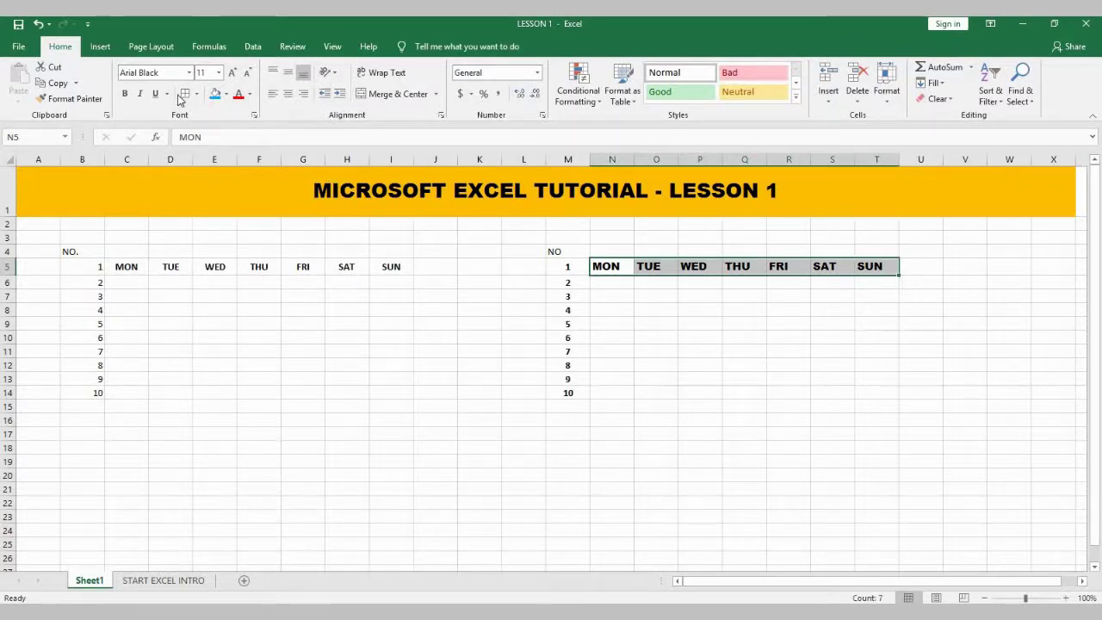
left_click(219, 72)
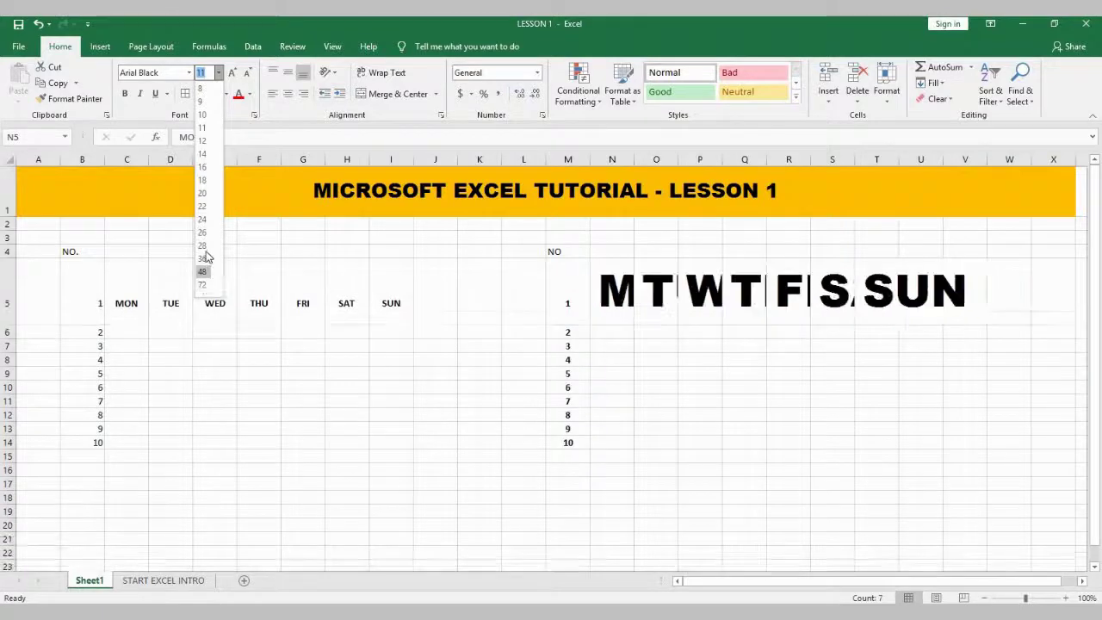
left_click(203, 142)
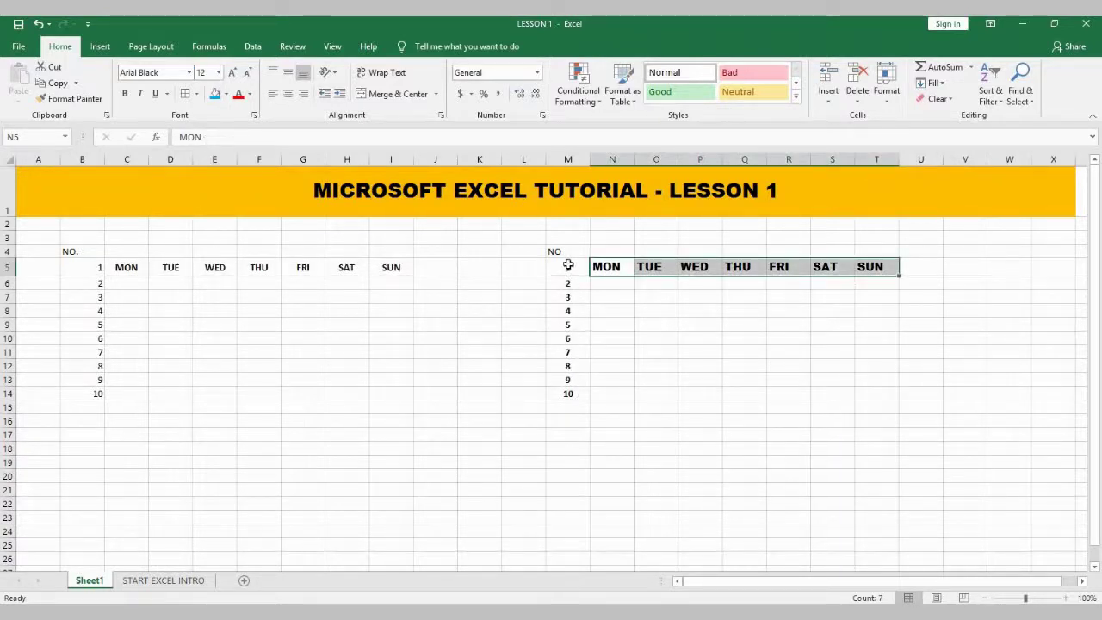
left_click_drag(568, 265, 568, 391)
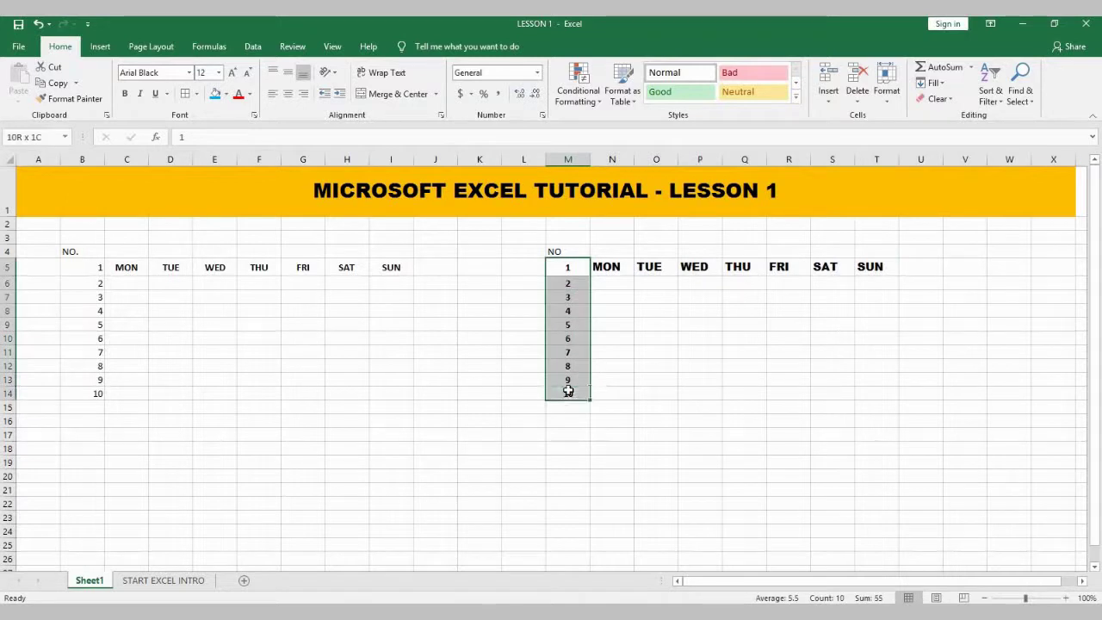
Set the numbers 1–10 in M5:M14 to font size 14.
left_click(218, 74)
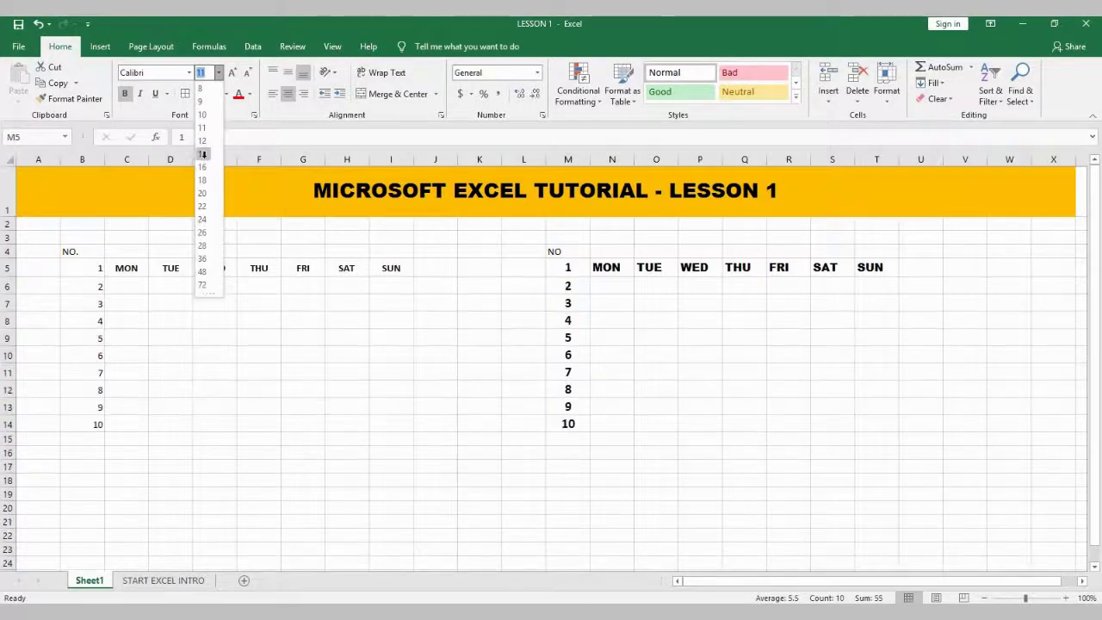
left_click(204, 154)
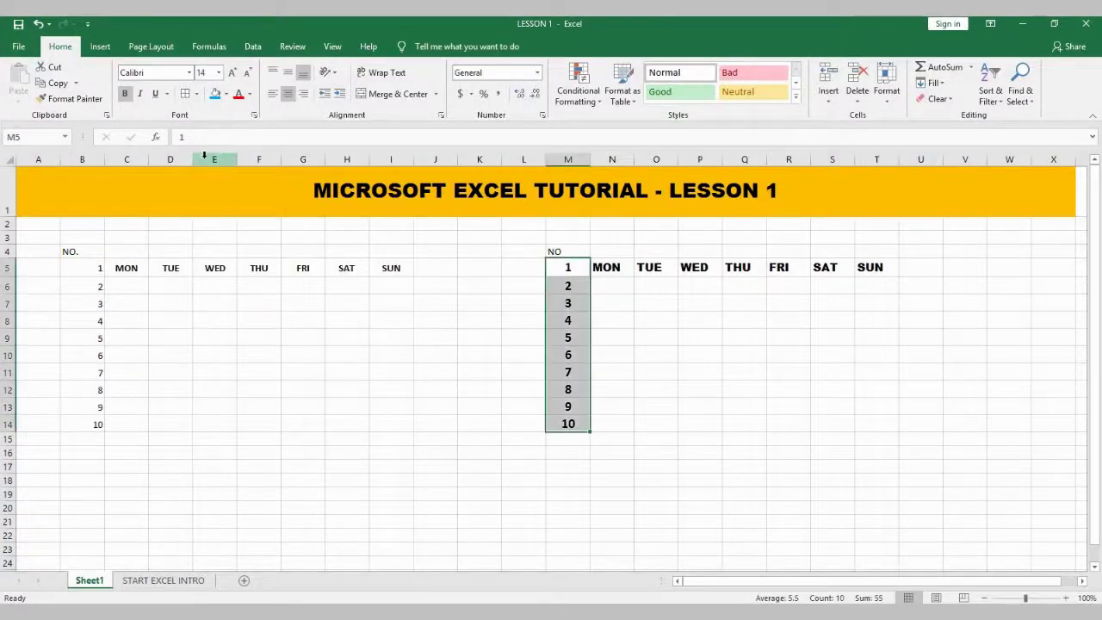
left_click(840, 392)
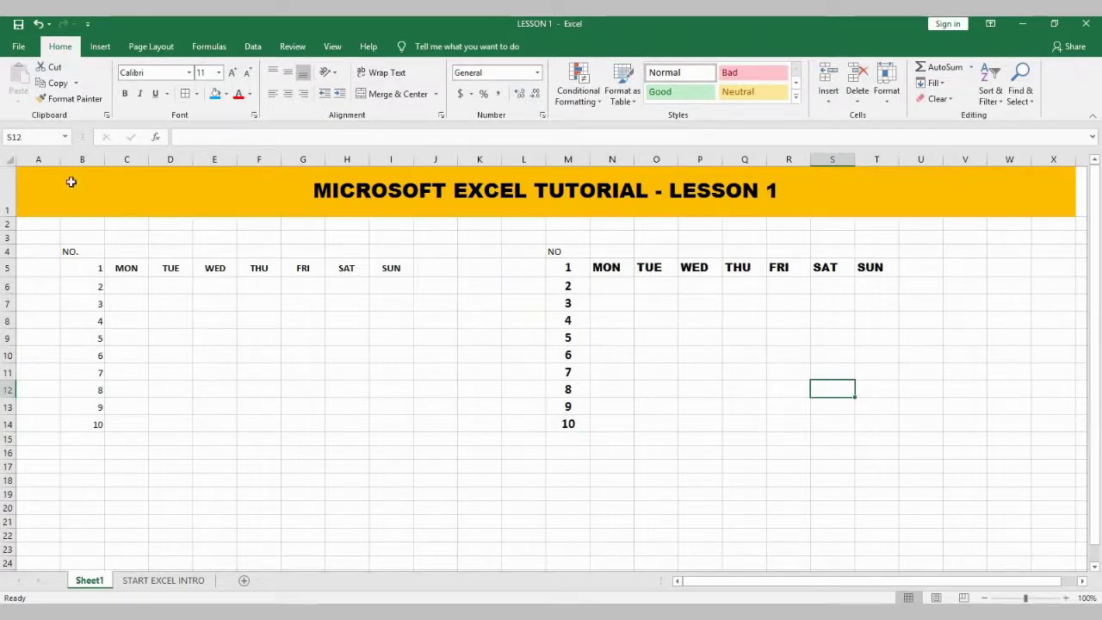
left_click(220, 73)
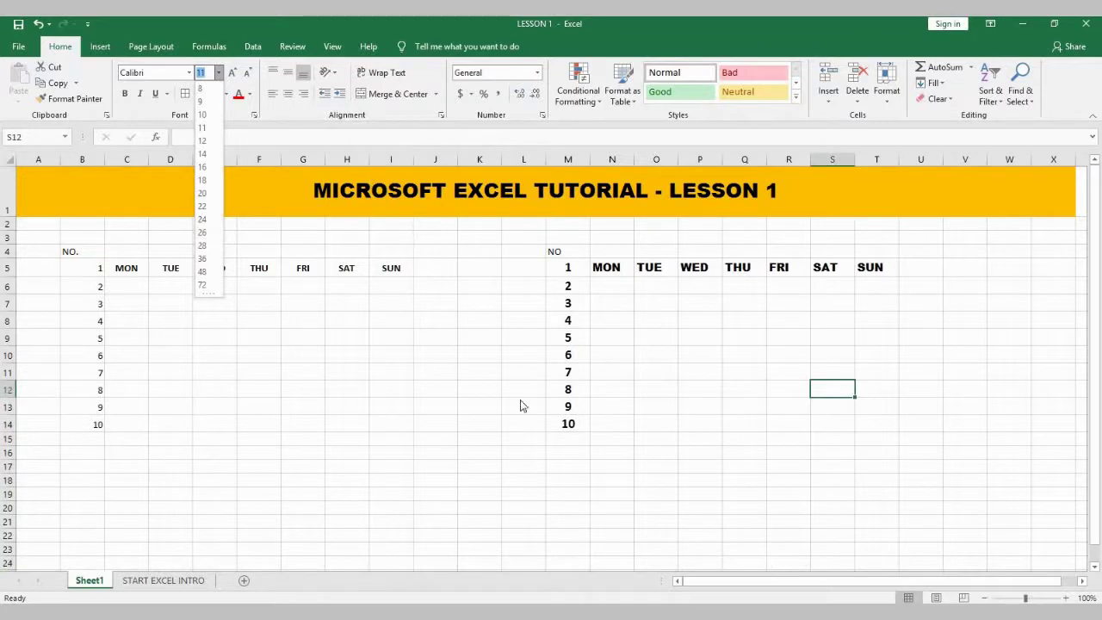
left_click(459, 406)
Try larger sizes on M5:M14 with Increase Font Size, then step back down with Decrease Font Size.
left_click_drag(568, 268, 582, 423)
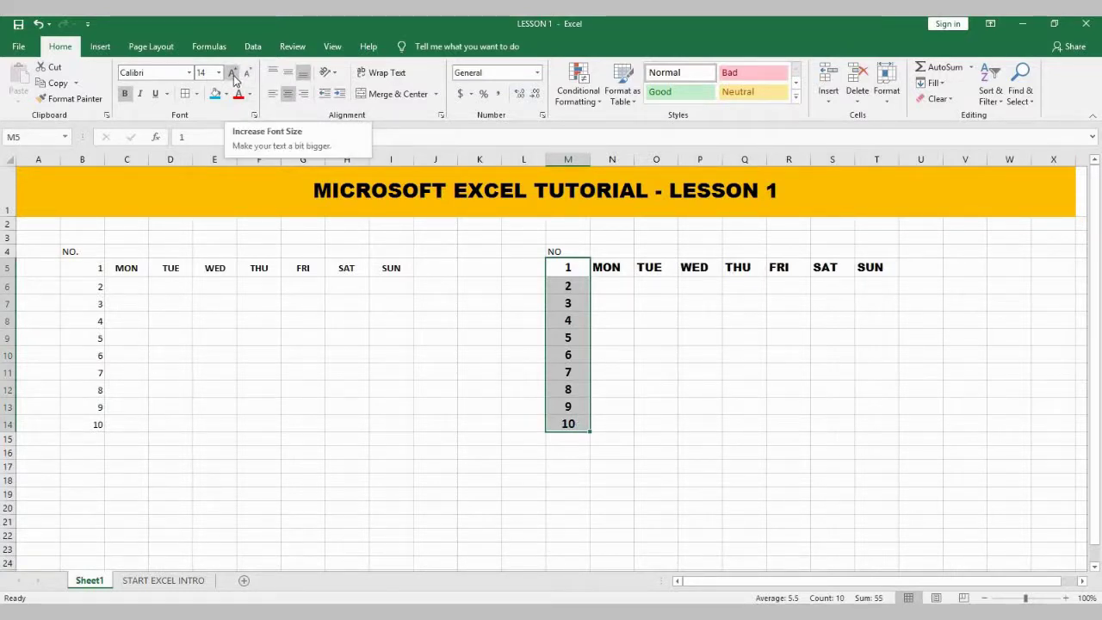
left_click(233, 79)
left_click(233, 78)
left_click(233, 79)
left_click(233, 78)
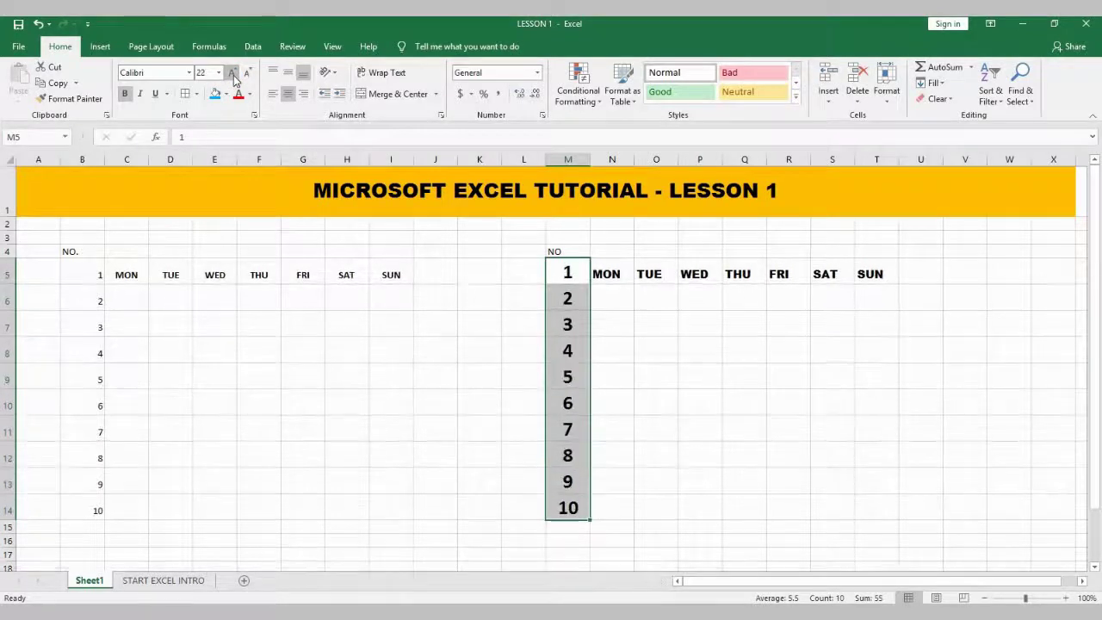
left_click(233, 78)
left_click(233, 79)
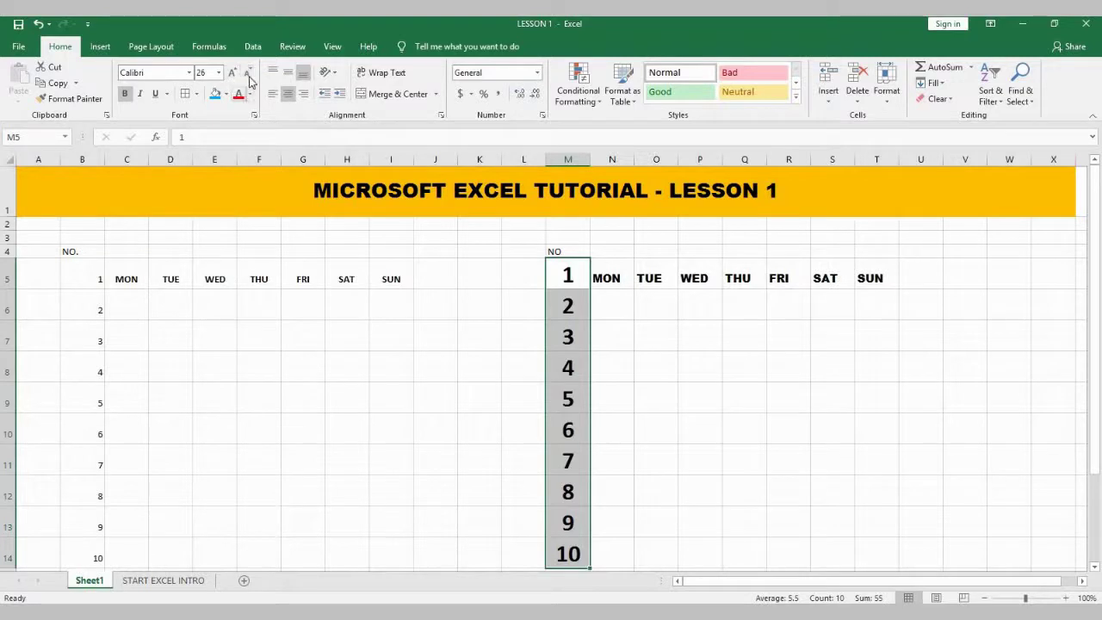
left_click(247, 74)
left_click(248, 75)
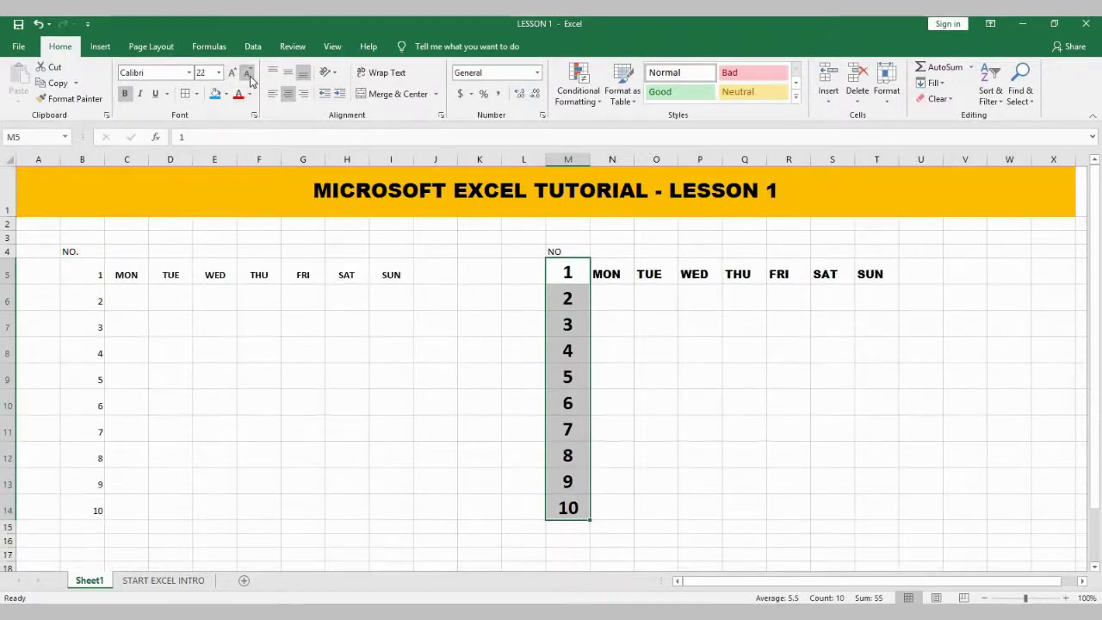
left_click(248, 75)
left_click(248, 74)
left_click(248, 75)
left_click(248, 75)
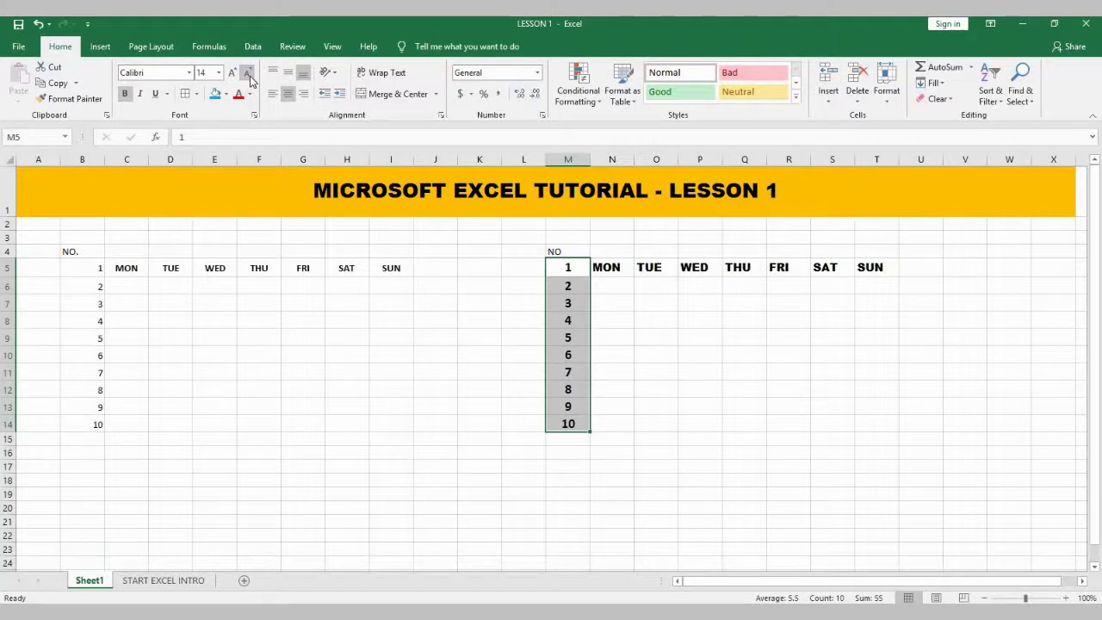
left_click(780, 381)
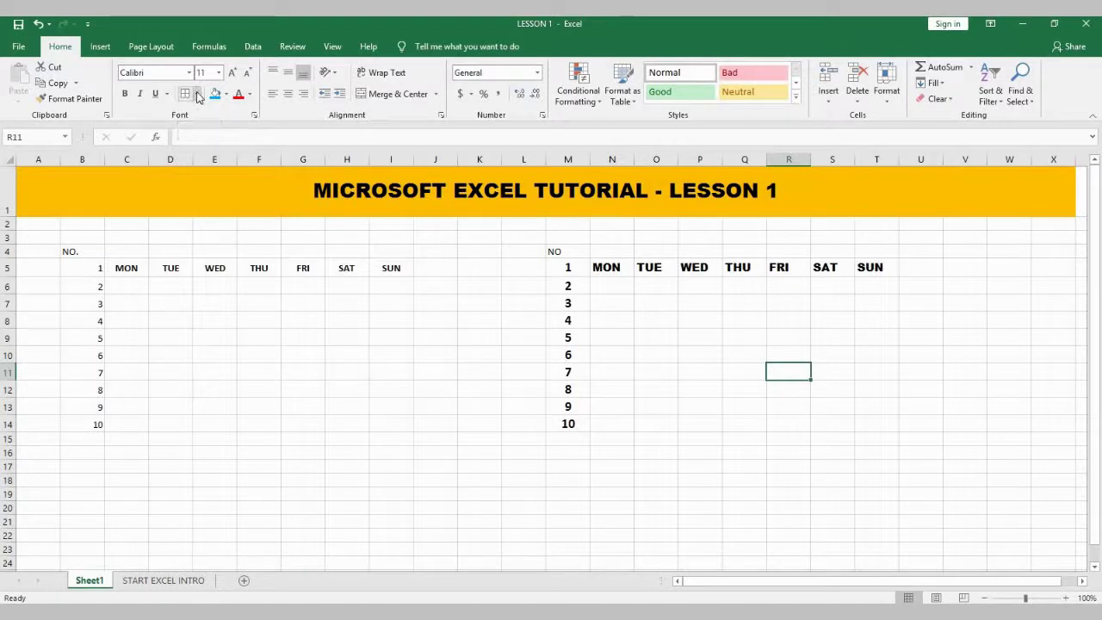
Apply All Borders to the right-hand table range M5:T16.
left_click(197, 95)
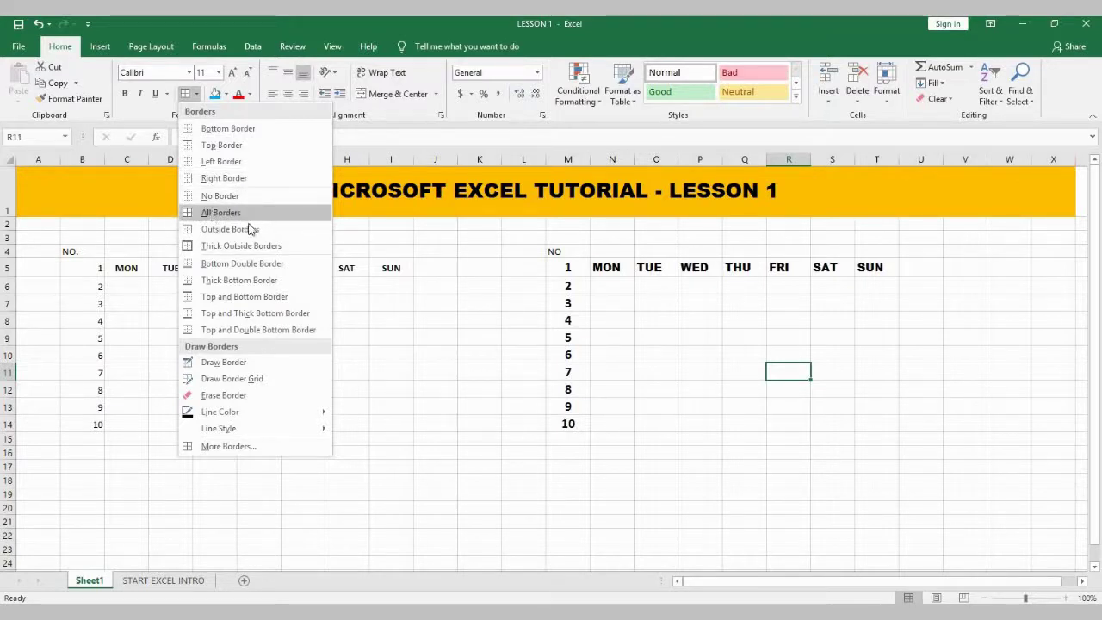
left_click(556, 260)
left_click_drag(556, 260, 896, 449)
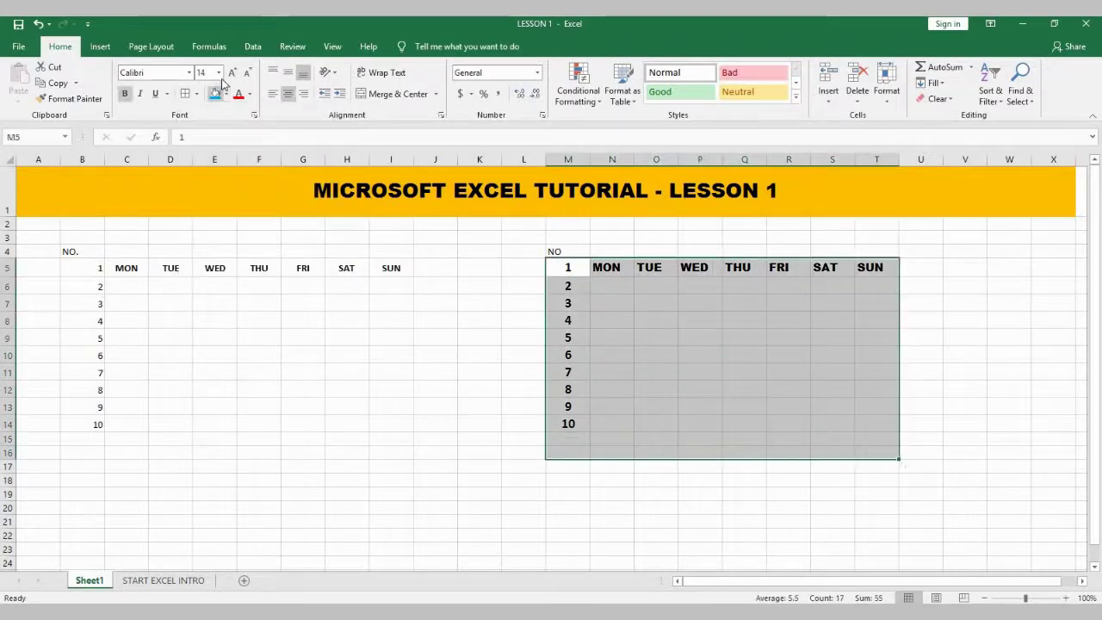
left_click(197, 95)
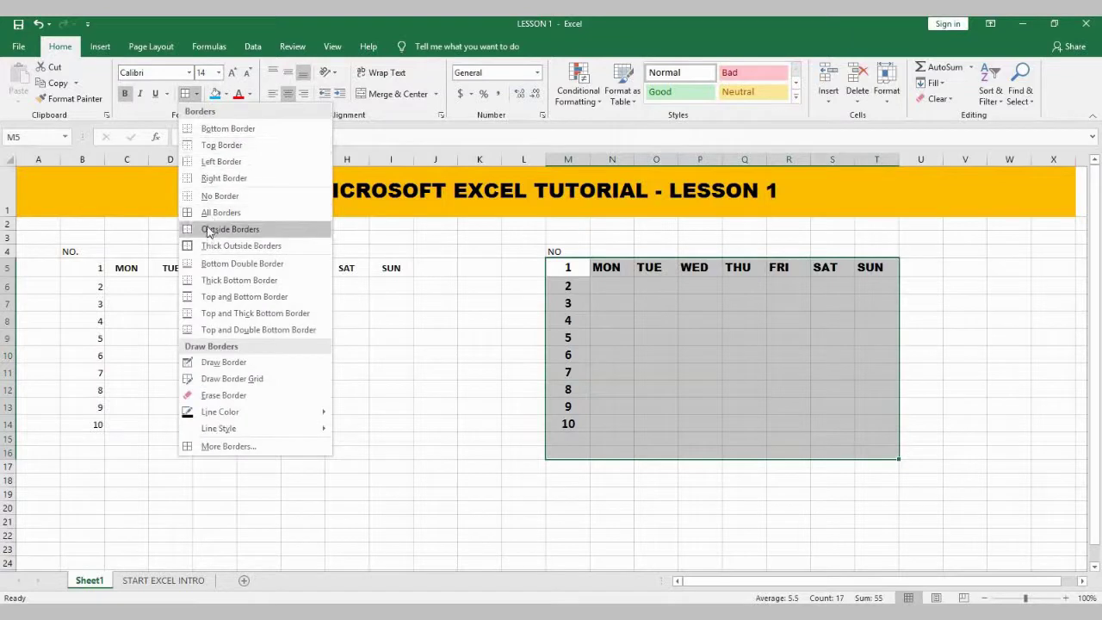
left_click(215, 213)
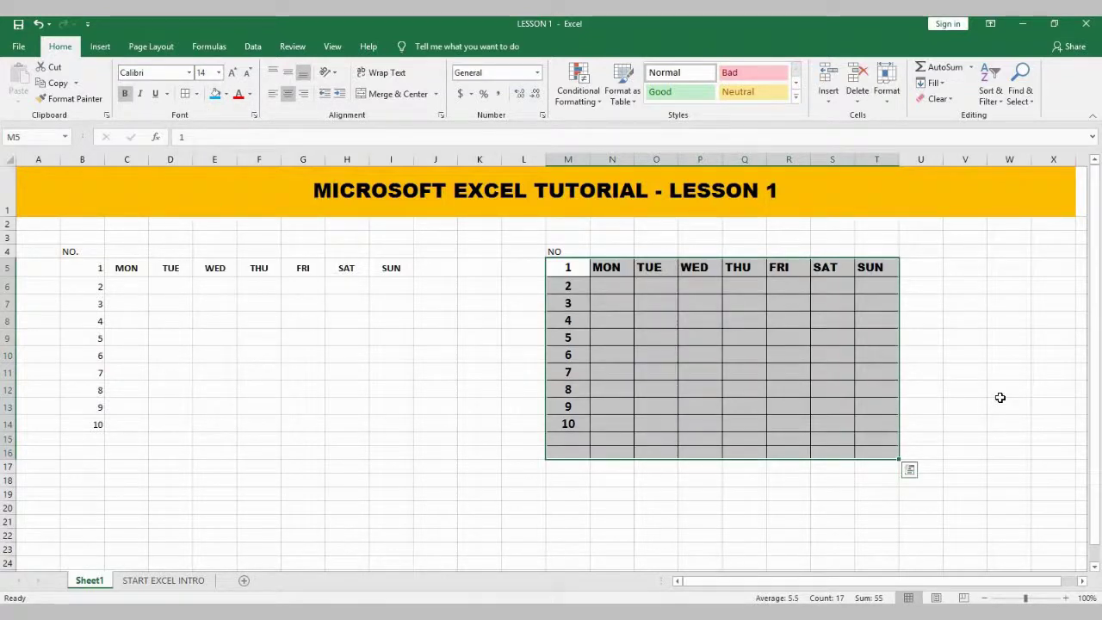
left_click(999, 401)
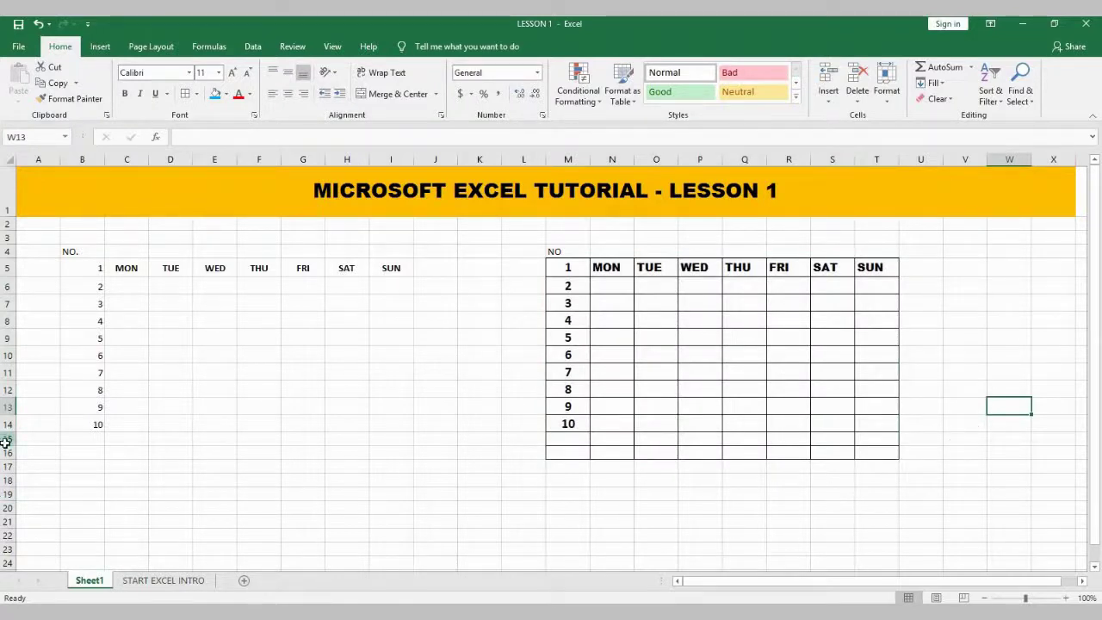
Delete the extra blank row 16 below the bordered table.
left_click_drag(4, 437, 5, 449)
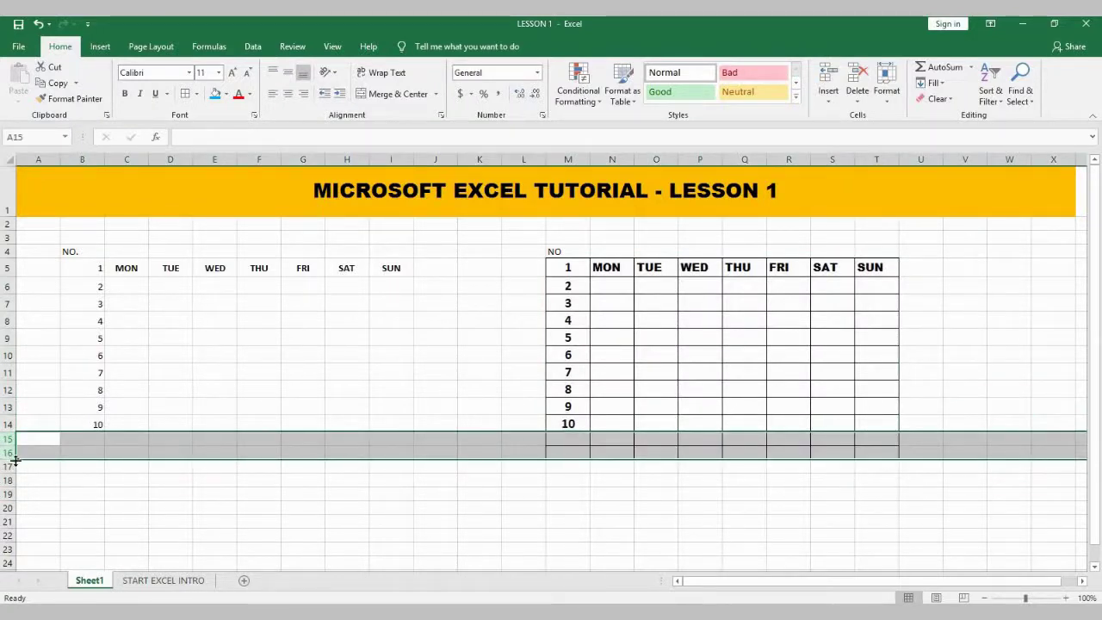
left_click(7, 452)
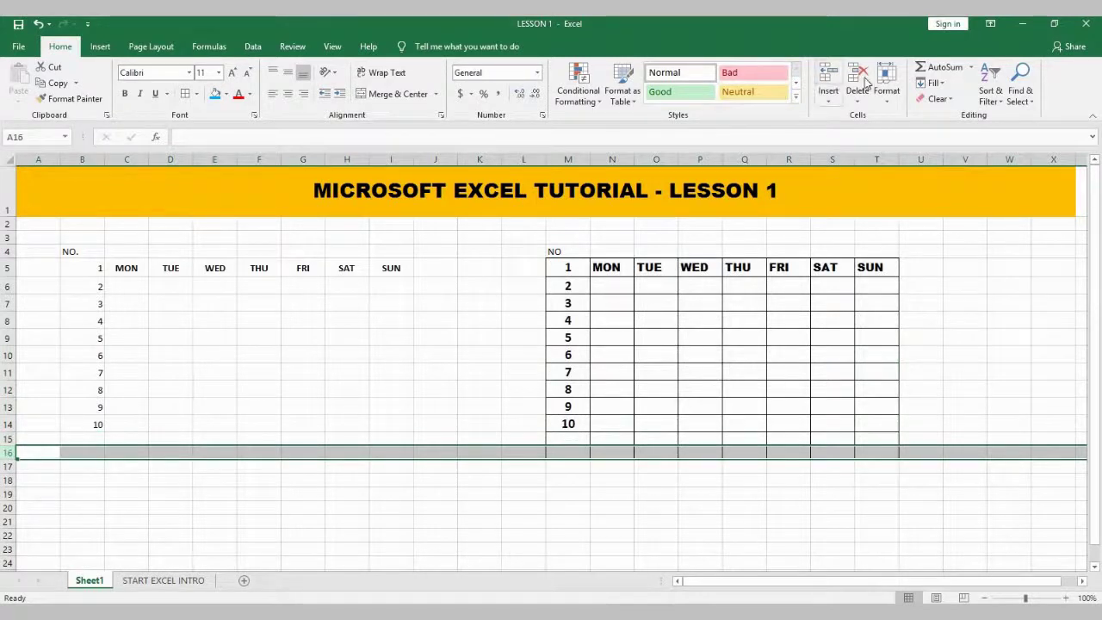
left_click(1036, 338)
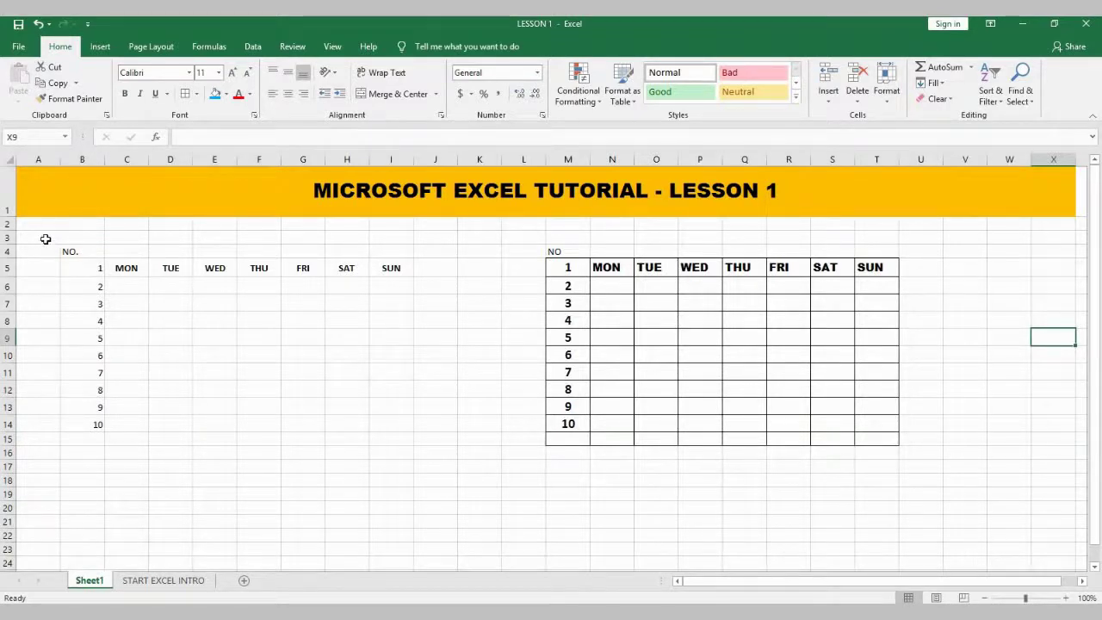
Place the bordered weekly table at B4:I15, replacing the plain left-hand list.
left_click_drag(44, 239, 310, 374)
left_click_drag(443, 463, 486, 480)
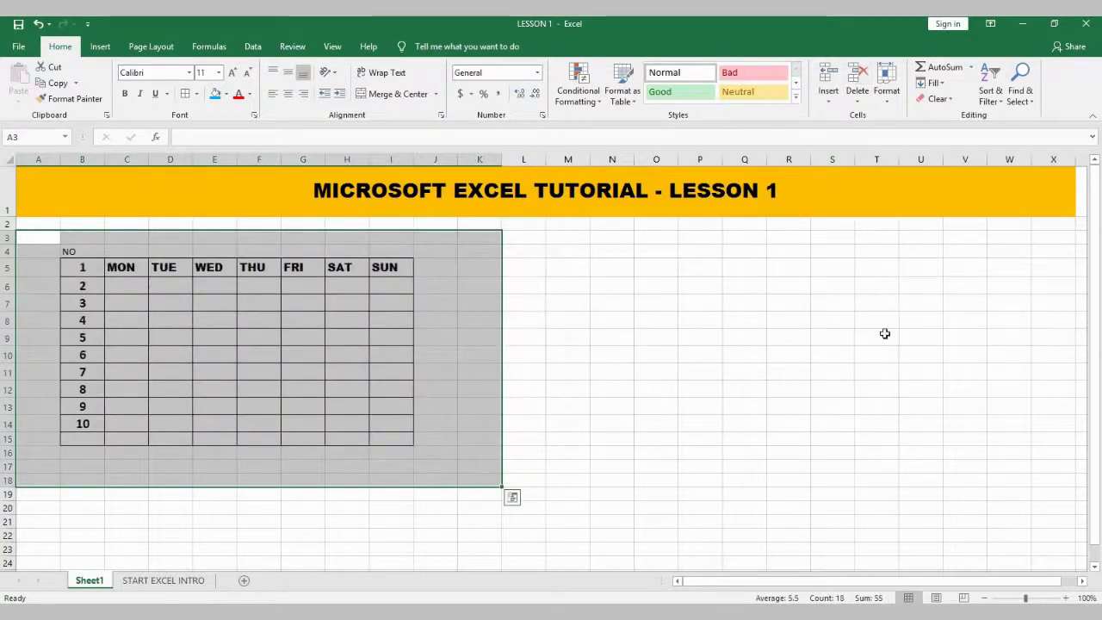
left_click(876, 302)
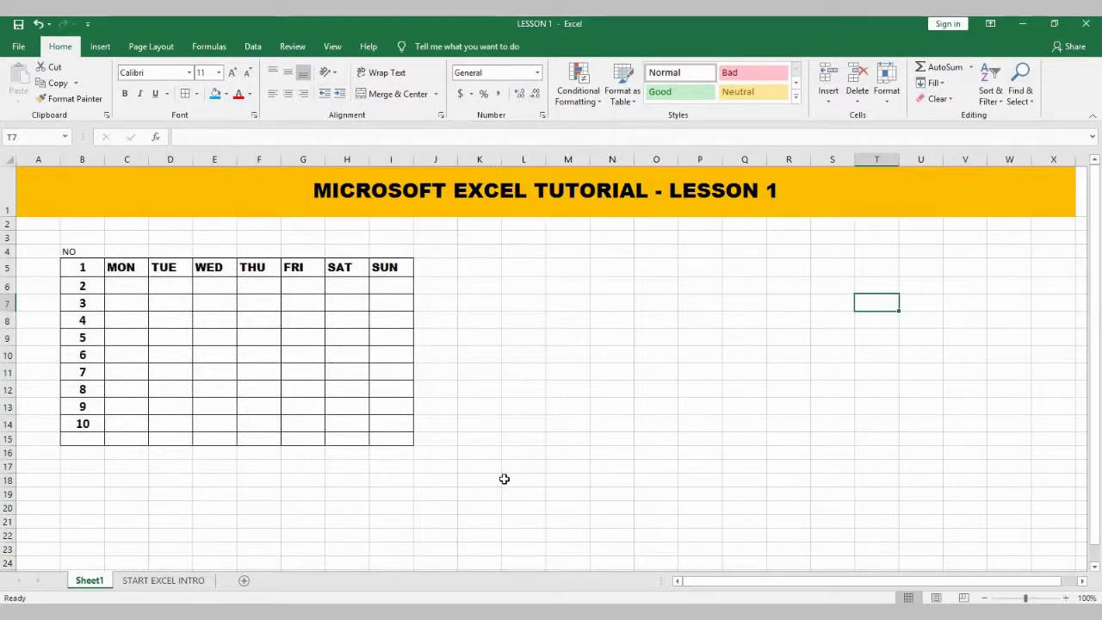
Enter 'DON'T FORGET TO SUBSCRIBE' in cell L6, then select the surrounding block L6:T8.
left_click(527, 285)
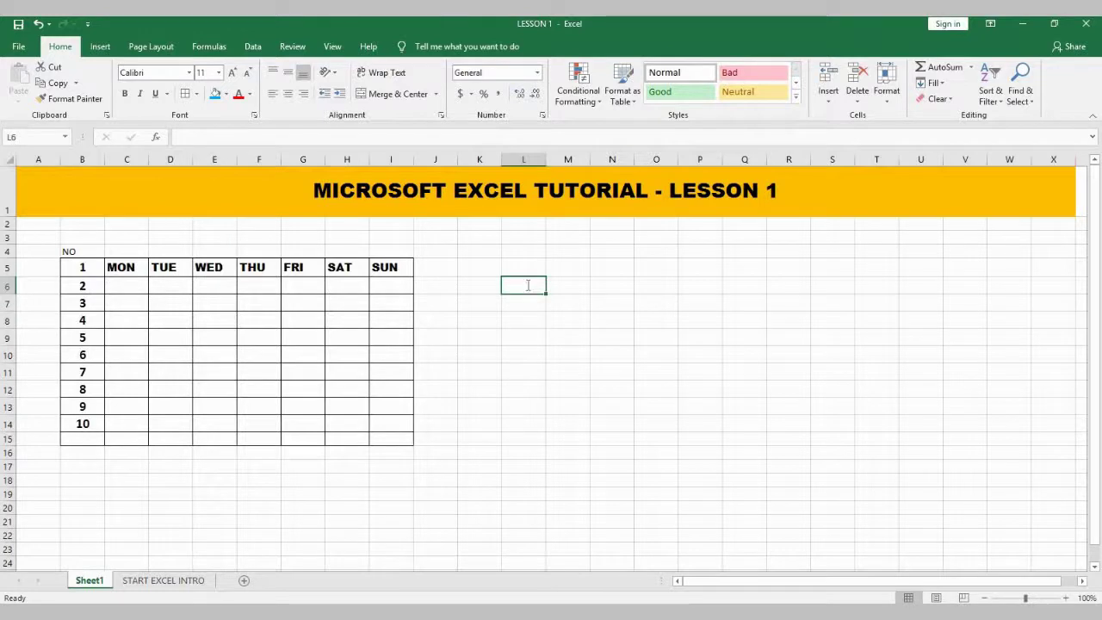
type("DON'T FOR")
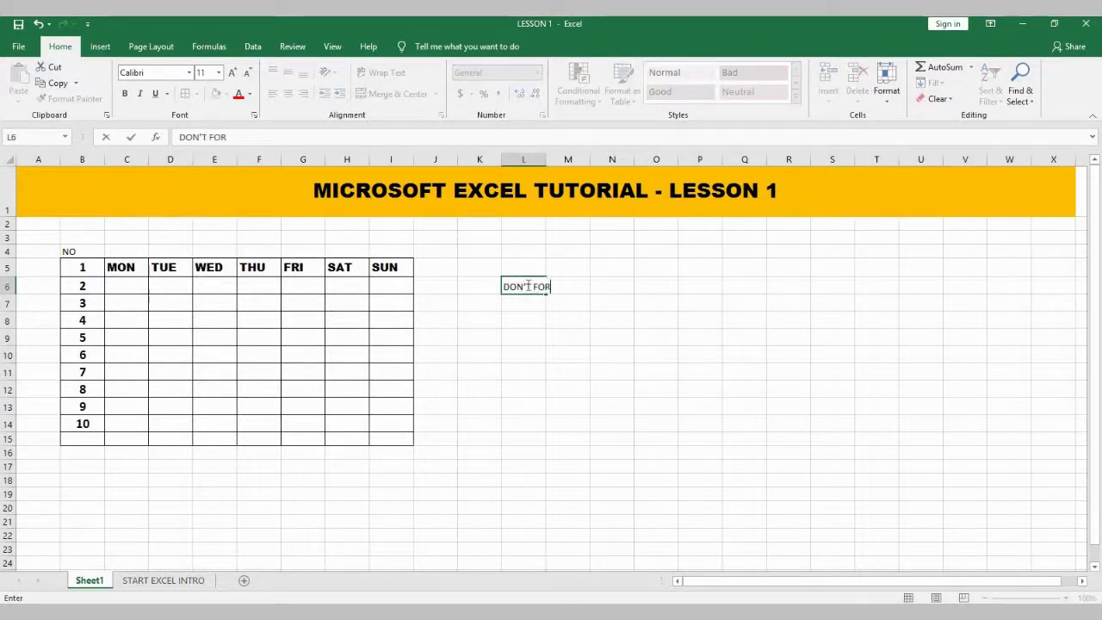
type("GET TO S")
type("UBSCRIBE")
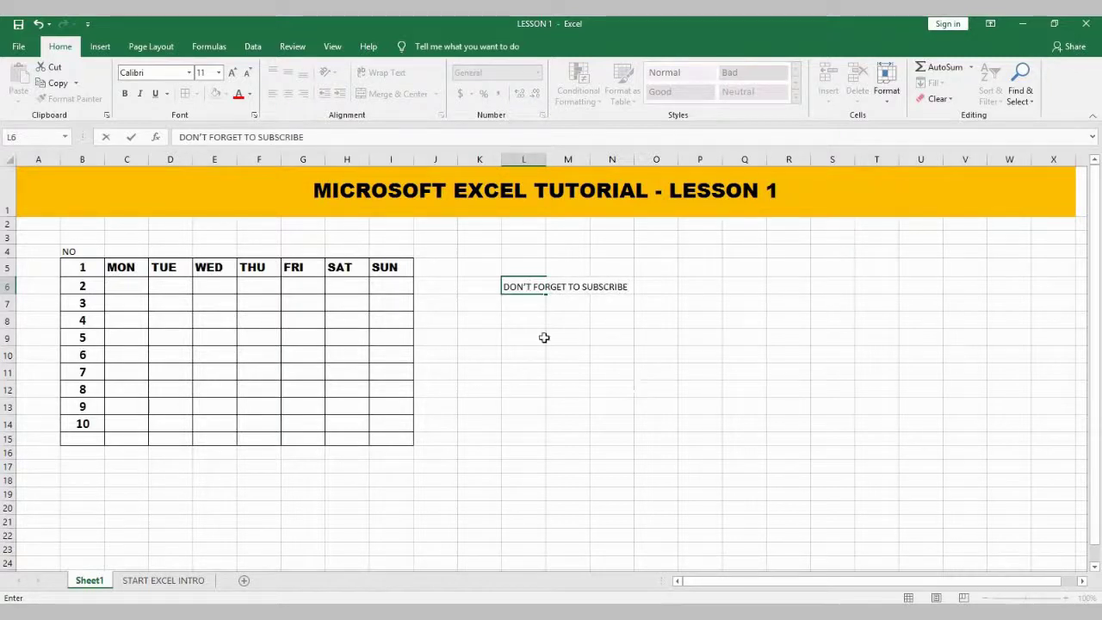
left_click(654, 387)
left_click_drag(507, 285, 895, 297)
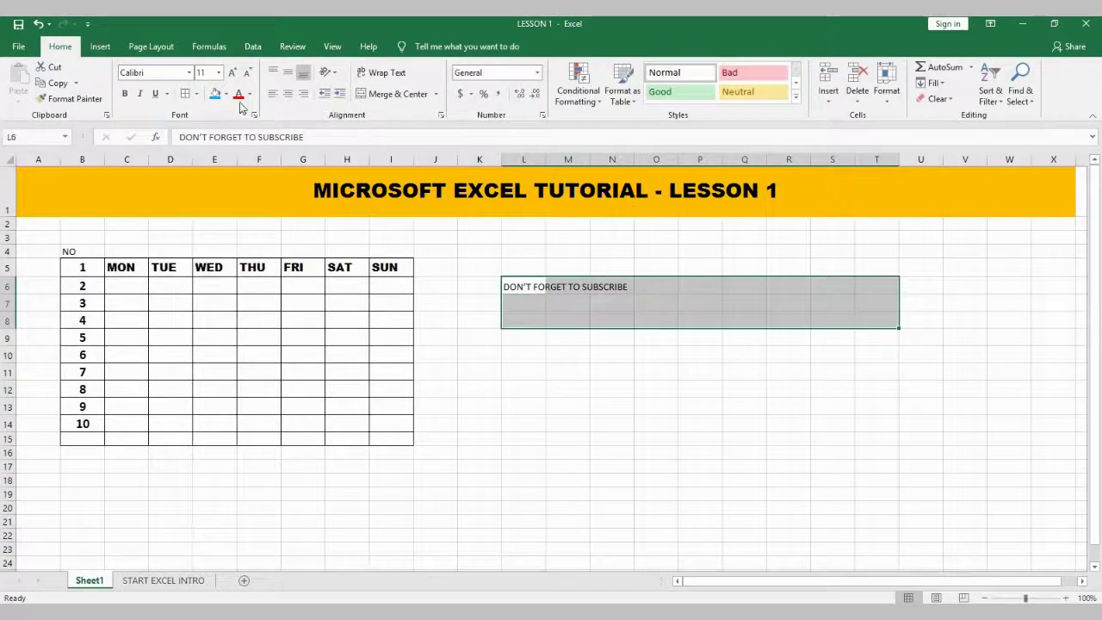